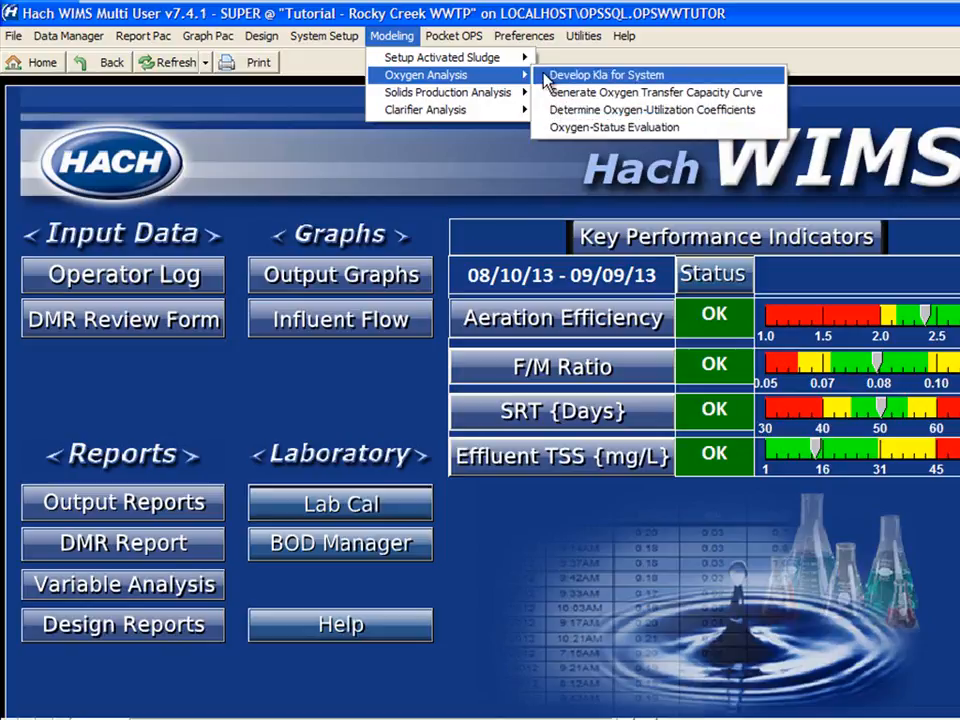
# Open the Develop Kla for System analysis and keep Basin 1 as the basin to evaluate.
pyautogui.click(548, 78)
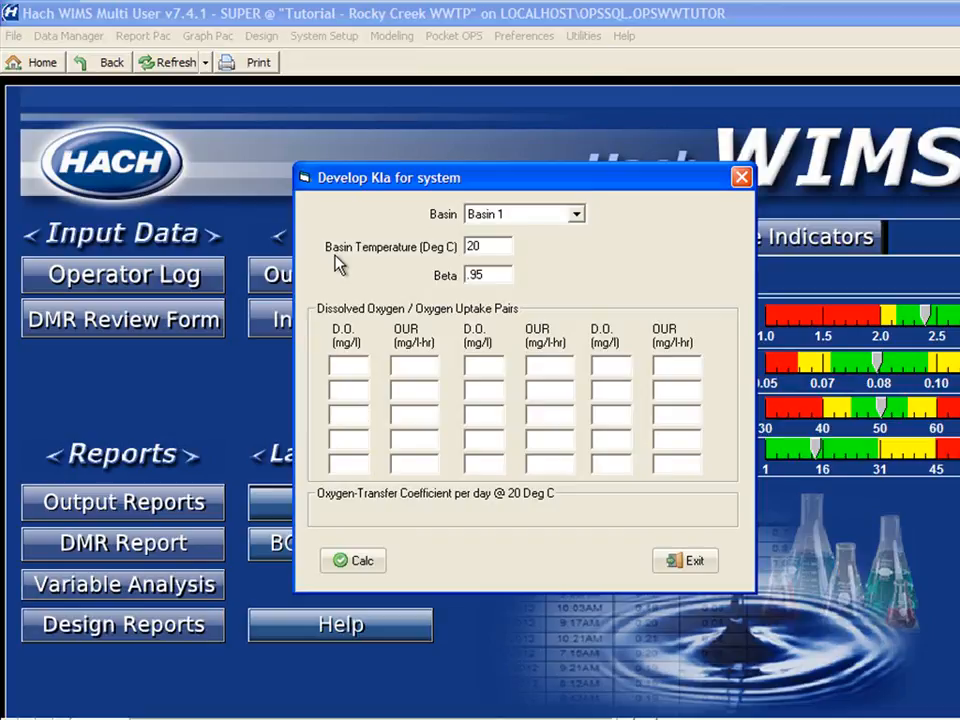
pyautogui.write('.')
pyautogui.write('.')
pyautogui.click(577, 214)
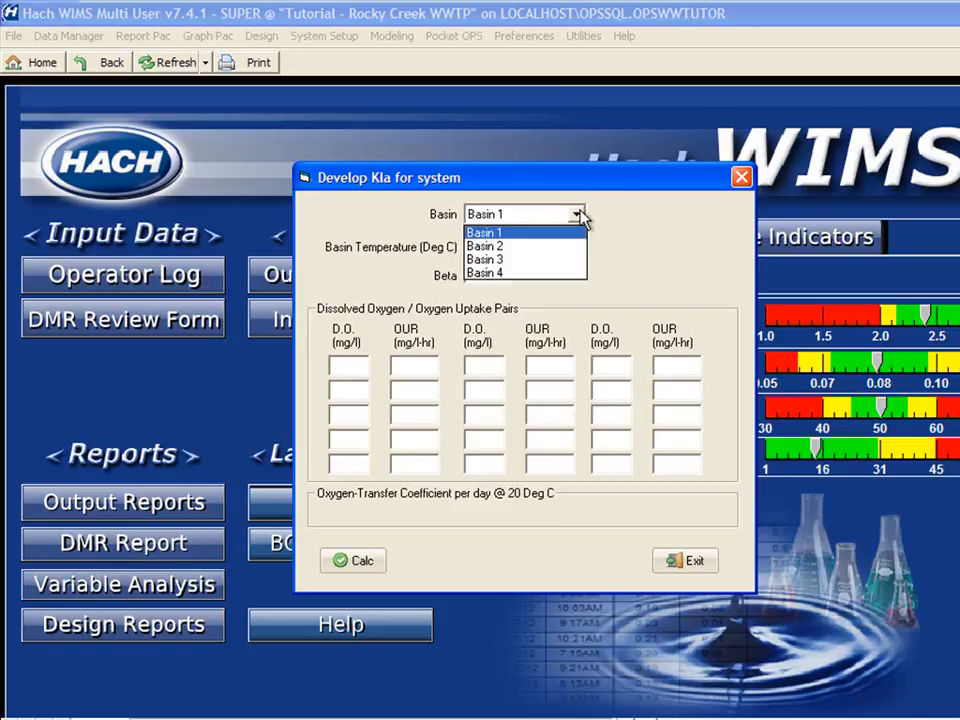
pyautogui.click(580, 216)
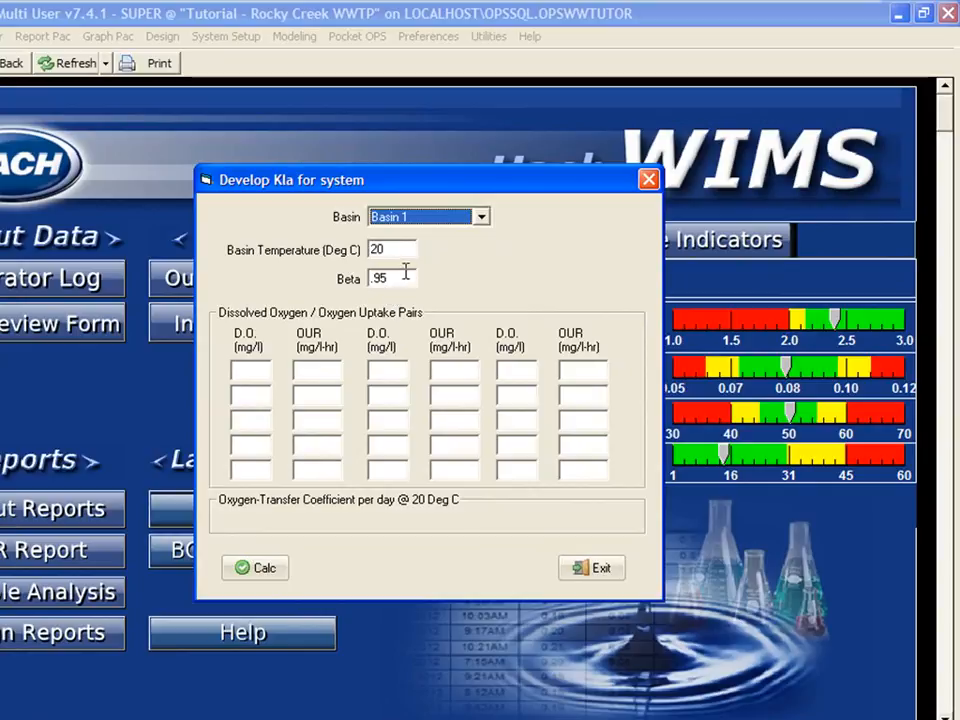
pyautogui.click(400, 278)
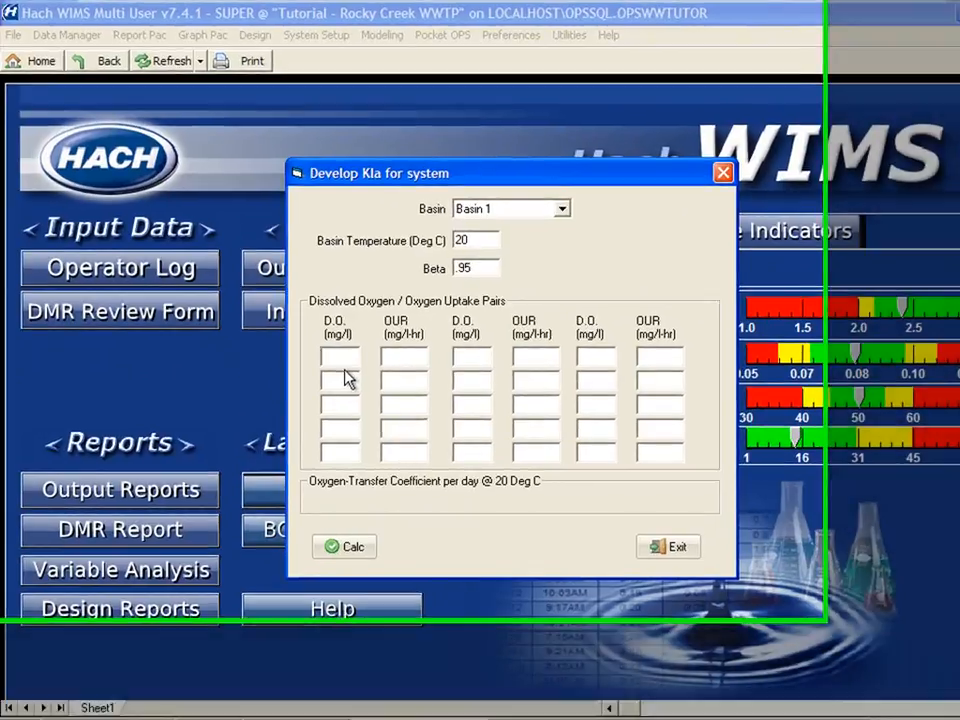
# Enter the D.O./OUR pairs 2/24, 3/28 and 2.6/16 for Basin 1 and save the calculated Kla to the database.
pyautogui.write('2')
pyautogui.press('Tab')
pyautogui.write('24')
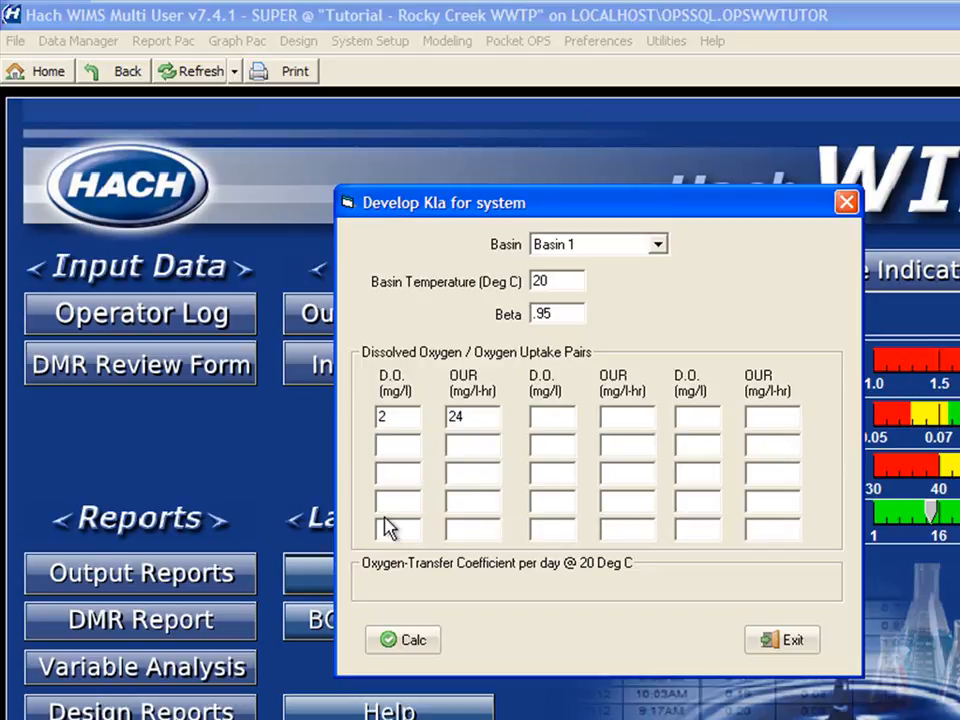
pyautogui.press('Tab')
pyautogui.write('3')
pyautogui.click(481, 452)
pyautogui.write('28')
pyautogui.click(404, 472)
pyautogui.write('2.6')
pyautogui.click(456, 476)
pyautogui.write('16')
pyautogui.click(428, 641)
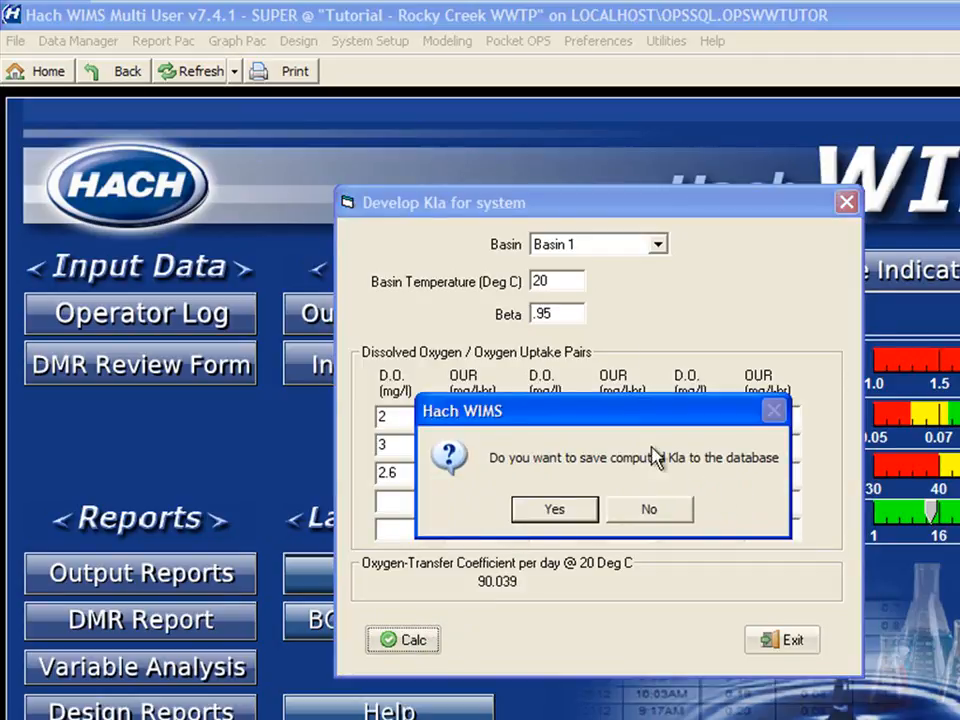
pyautogui.click(553, 511)
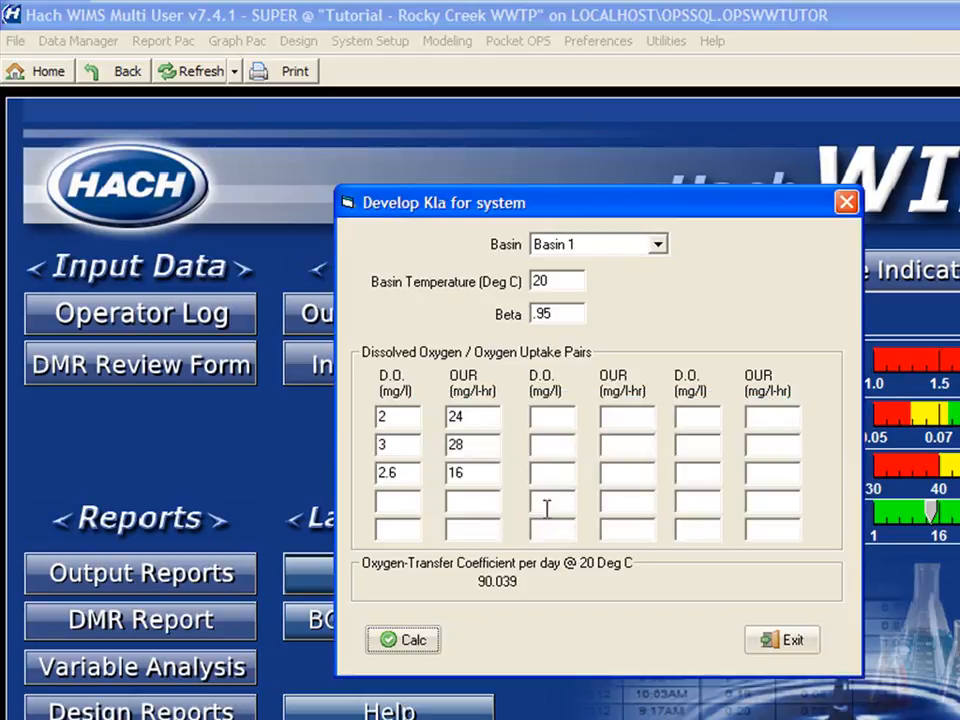
# For Basin 2, change the second OUR to 26 and the third to 15, and save the calculated Kla to the database.
pyautogui.click(656, 248)
pyautogui.click(617, 281)
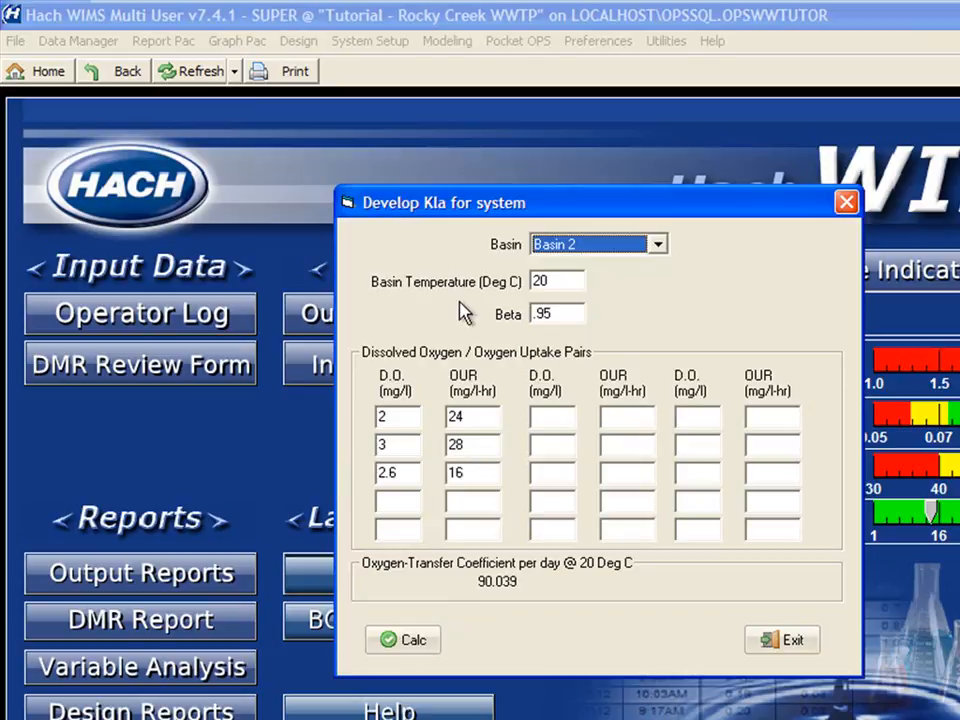
pyautogui.click(467, 445)
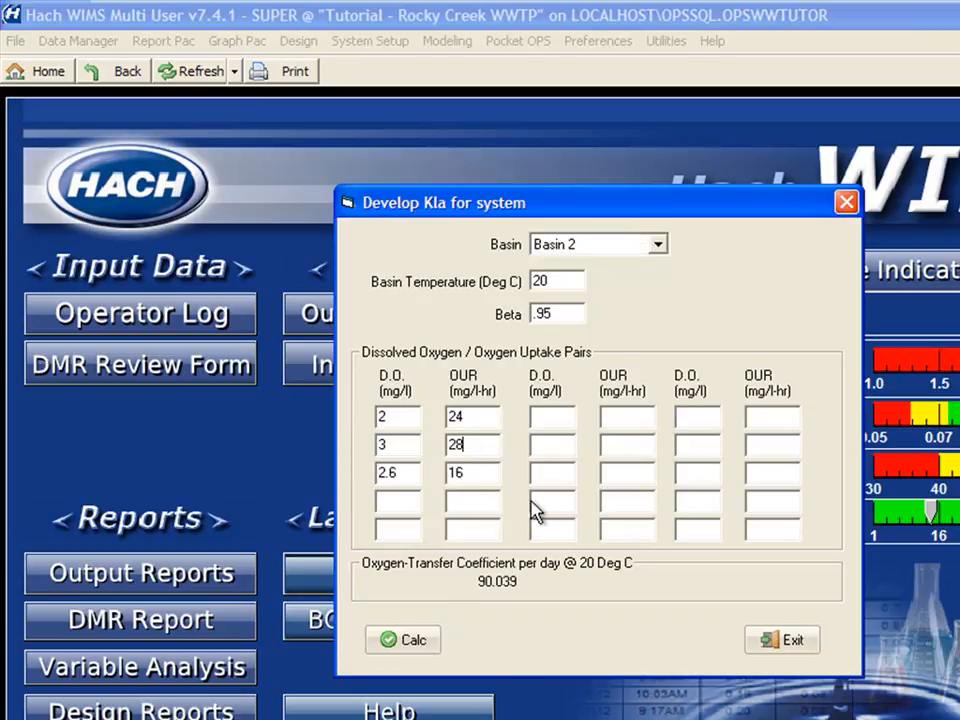
pyautogui.press('BackSpace')
pyautogui.write('6')
pyautogui.click(491, 478)
pyautogui.doubleClick(491, 478)
pyautogui.write('15')
pyautogui.click(405, 639)
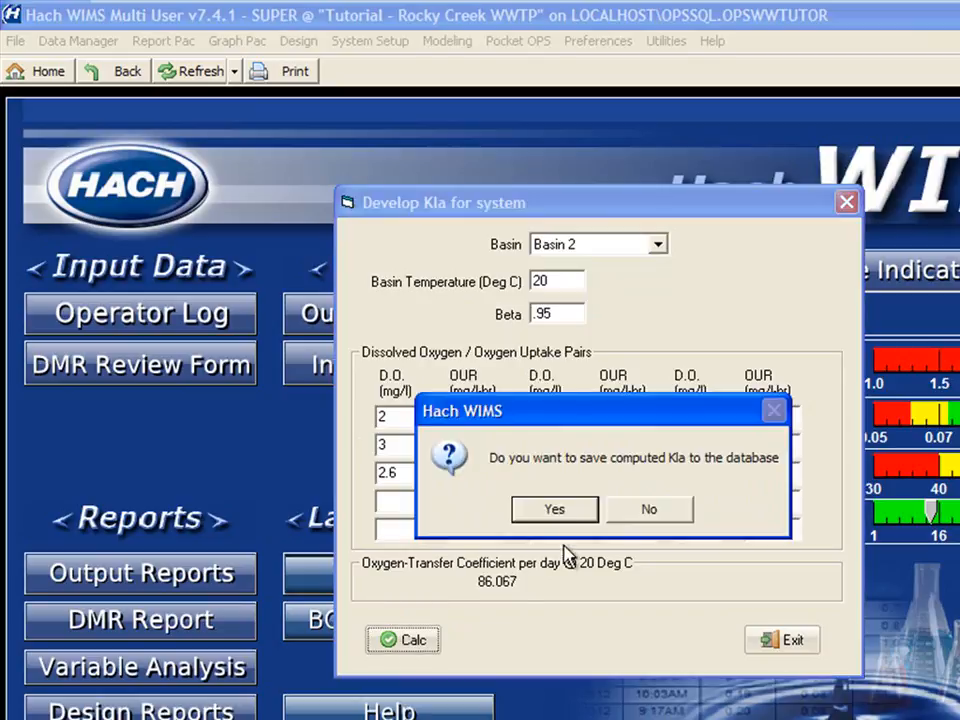
pyautogui.click(566, 512)
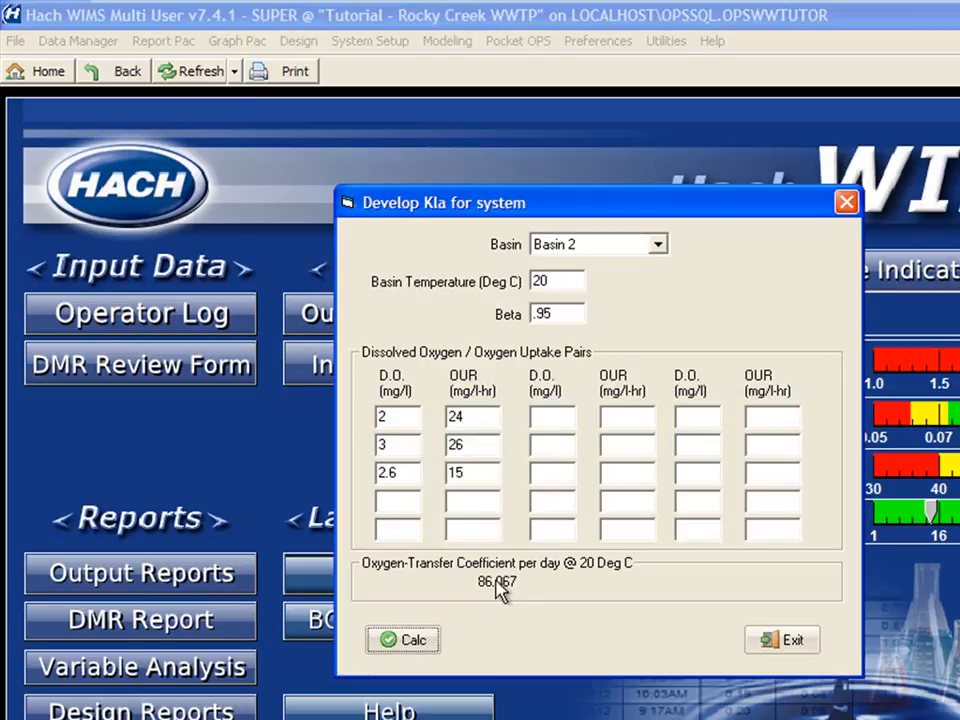
# Calculate the Kla for Basin 3 with the same oxygen pairs and save it to the database.
pyautogui.click(664, 246)
pyautogui.click(636, 297)
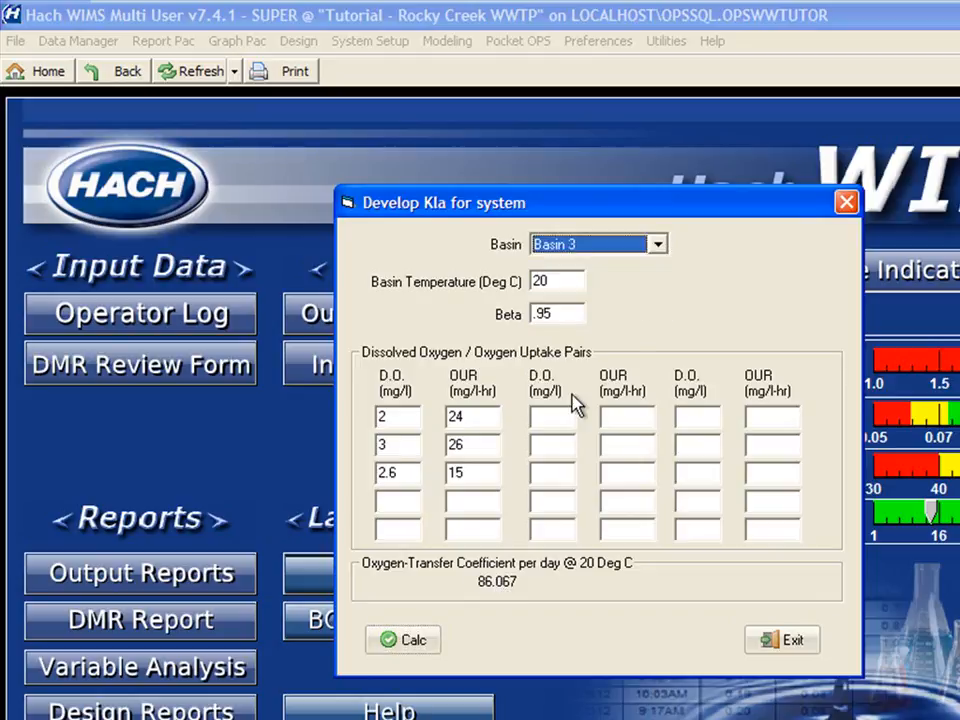
pyautogui.click(401, 652)
pyautogui.click(532, 512)
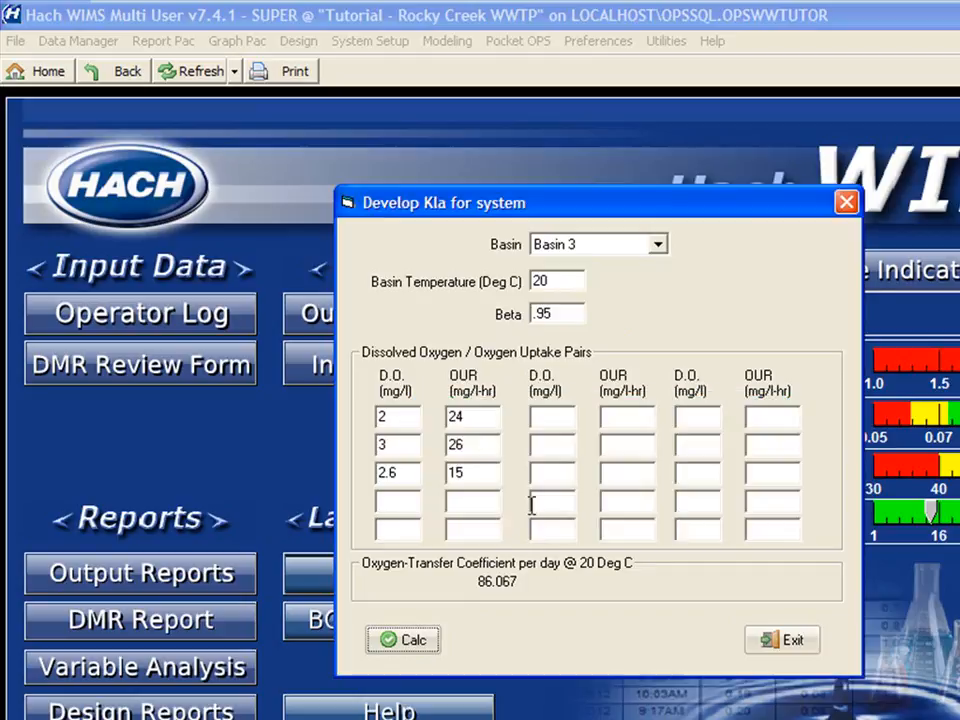
# Calculate and save the Kla for Basin 4 with the same oxygen pairs, and close the Kla dialog.
pyautogui.click(660, 245)
pyautogui.click(624, 312)
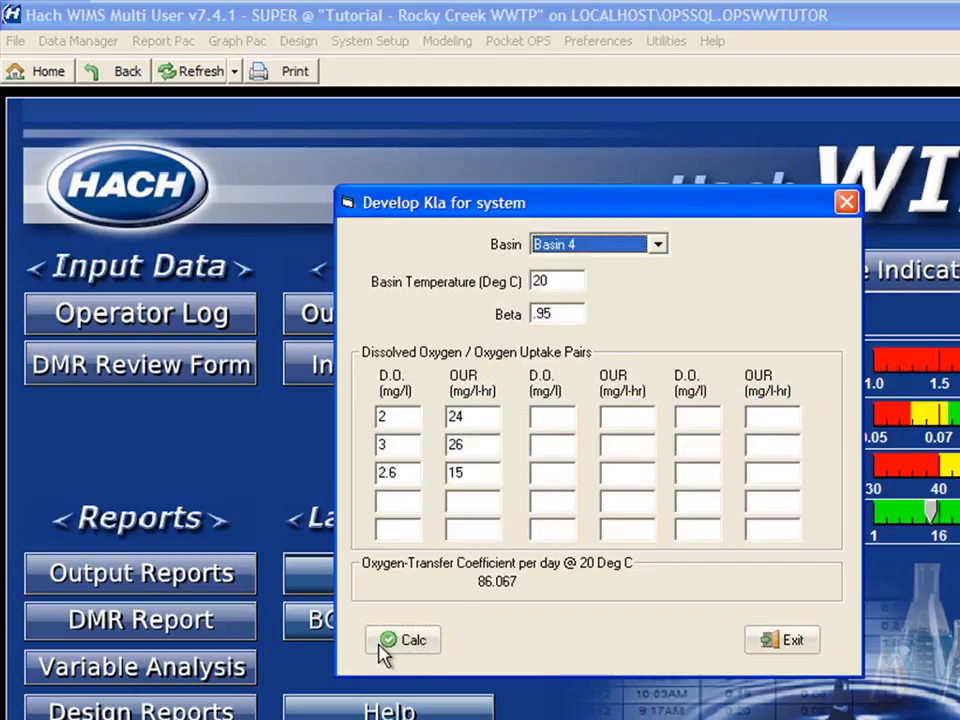
pyautogui.click(414, 648)
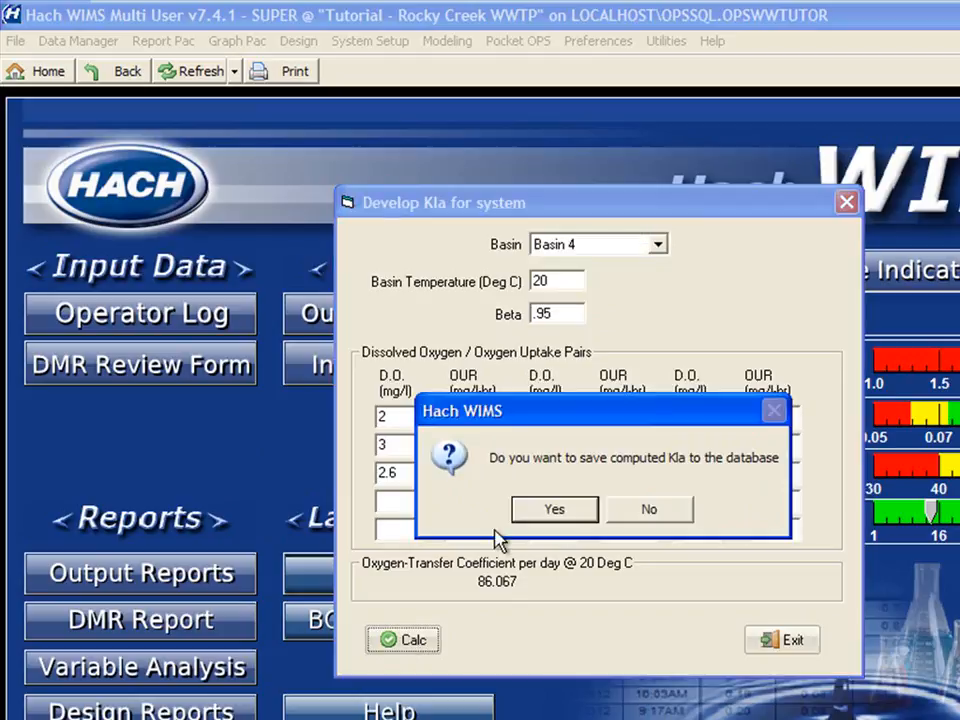
pyautogui.click(534, 518)
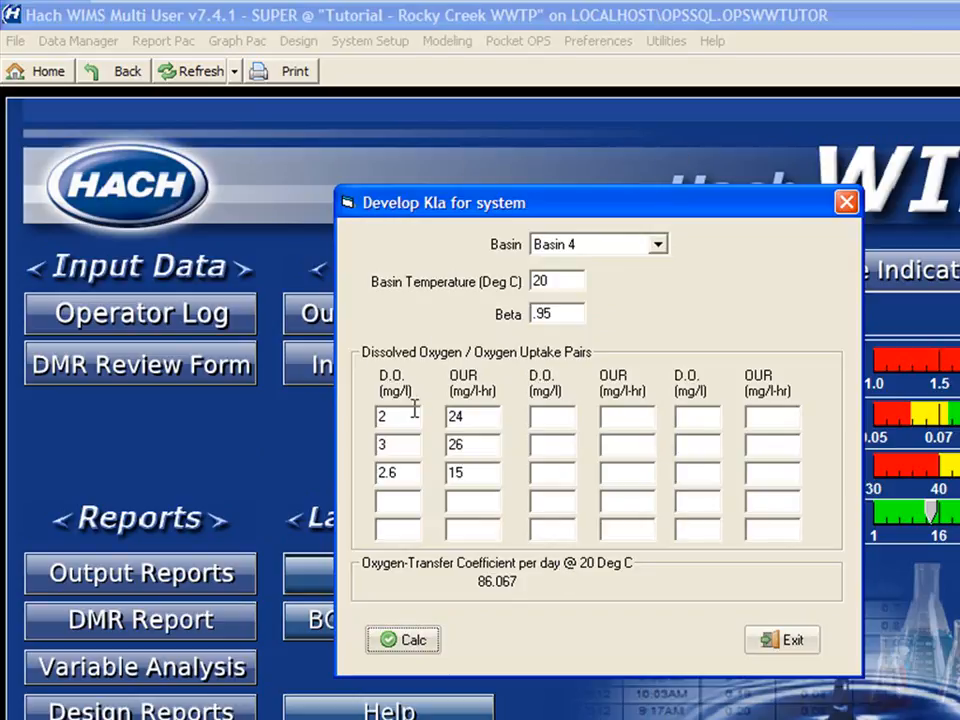
pyautogui.click(768, 645)
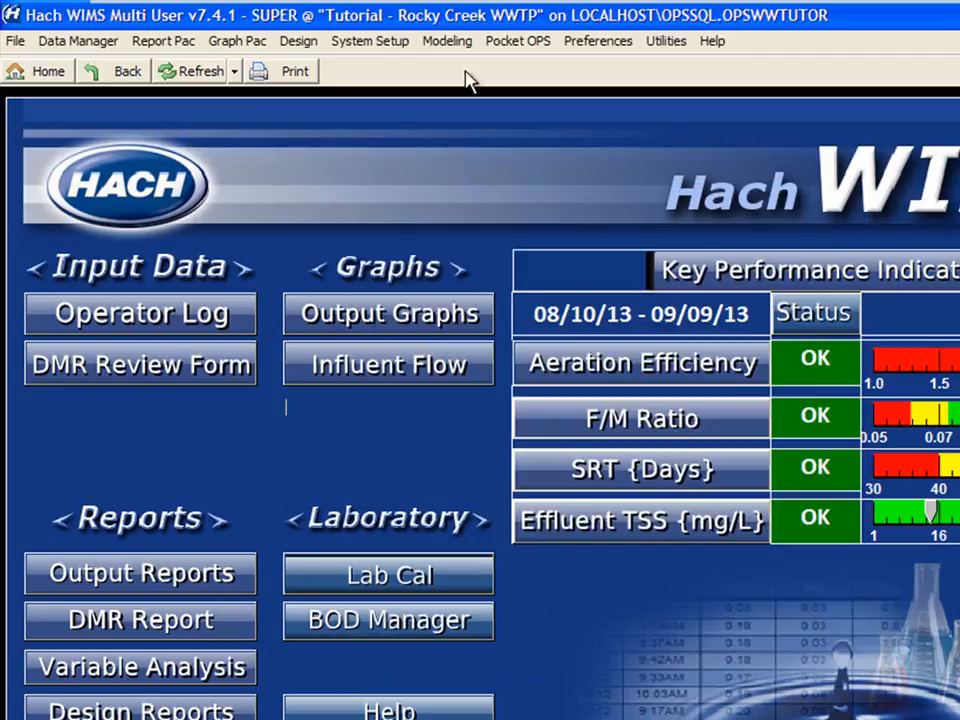
# Plot the oxygen transfer capacity curve for all four basins, keeping the default basin temperature and beta.
pyautogui.click(446, 41)
pyautogui.moveTo(470, 85)
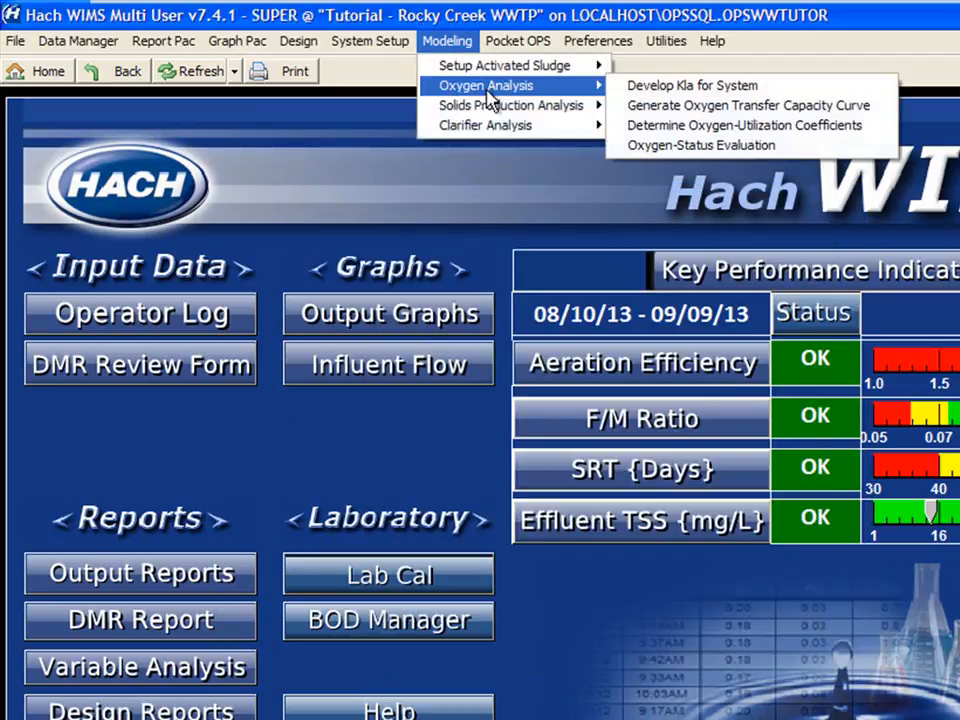
pyautogui.click(686, 106)
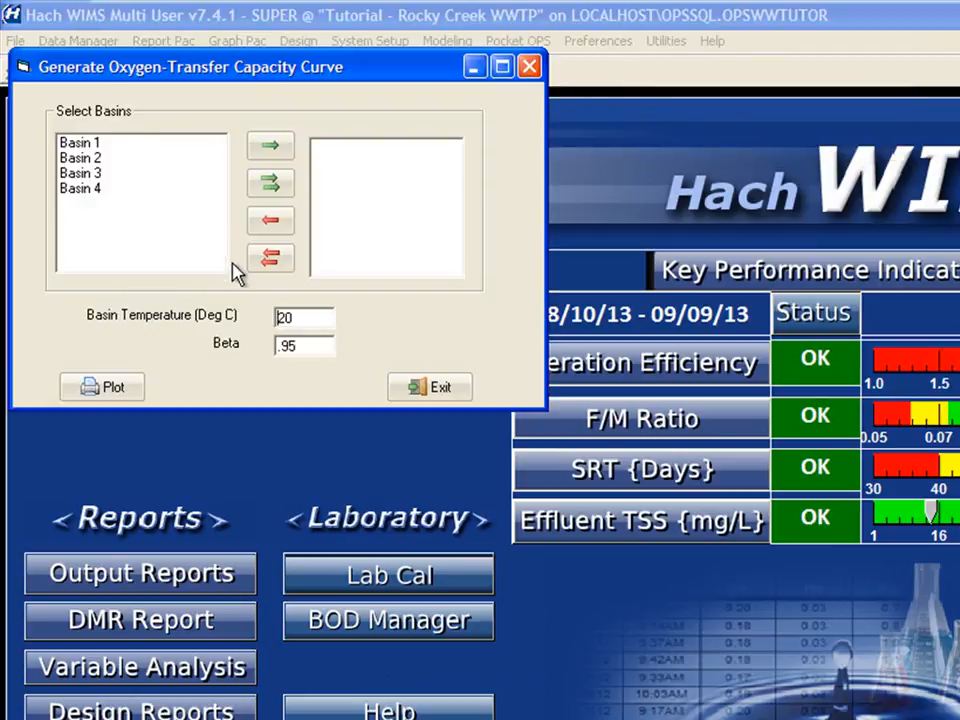
pyautogui.click(269, 184)
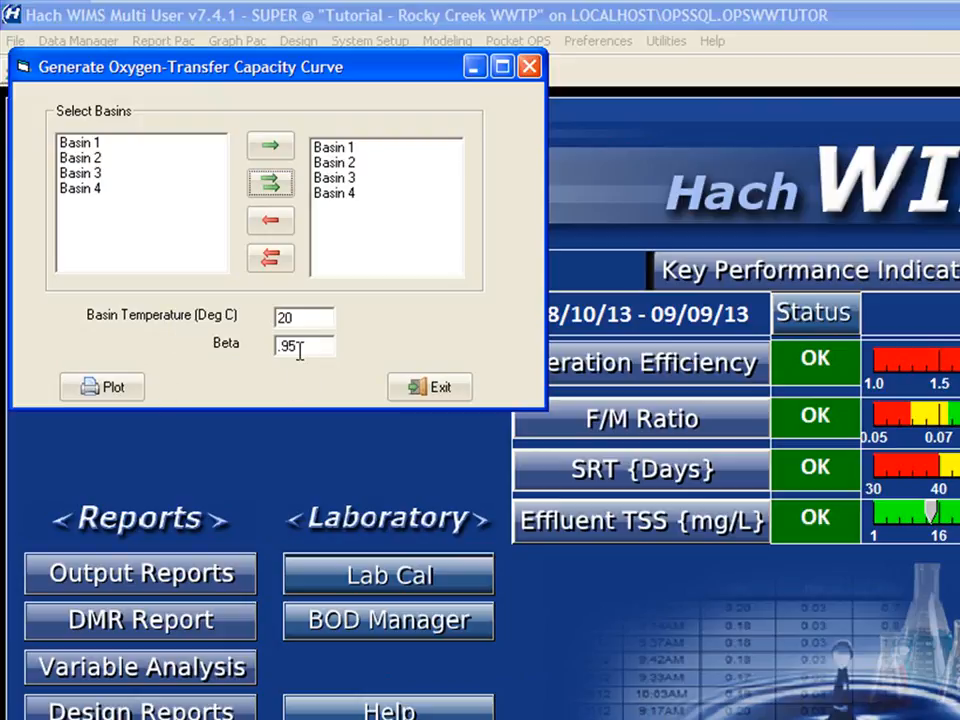
pyautogui.click(112, 396)
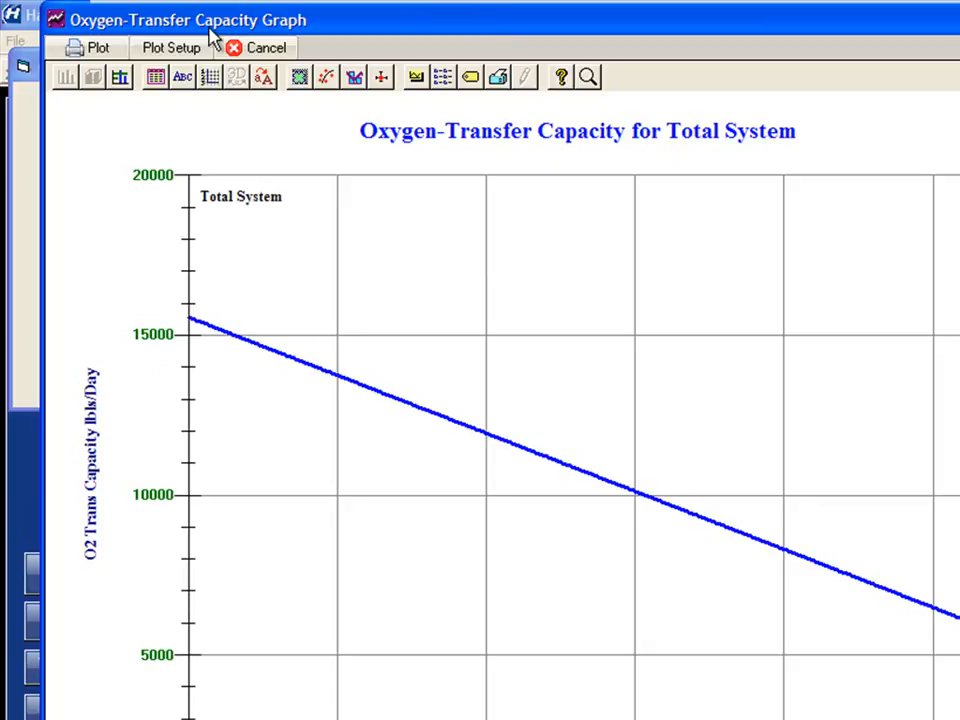
# Close the oxygen-transfer capacity graph and exit its basin selection dialog.
pyautogui.moveTo(50, 8); pyautogui.dragTo(66, 50)
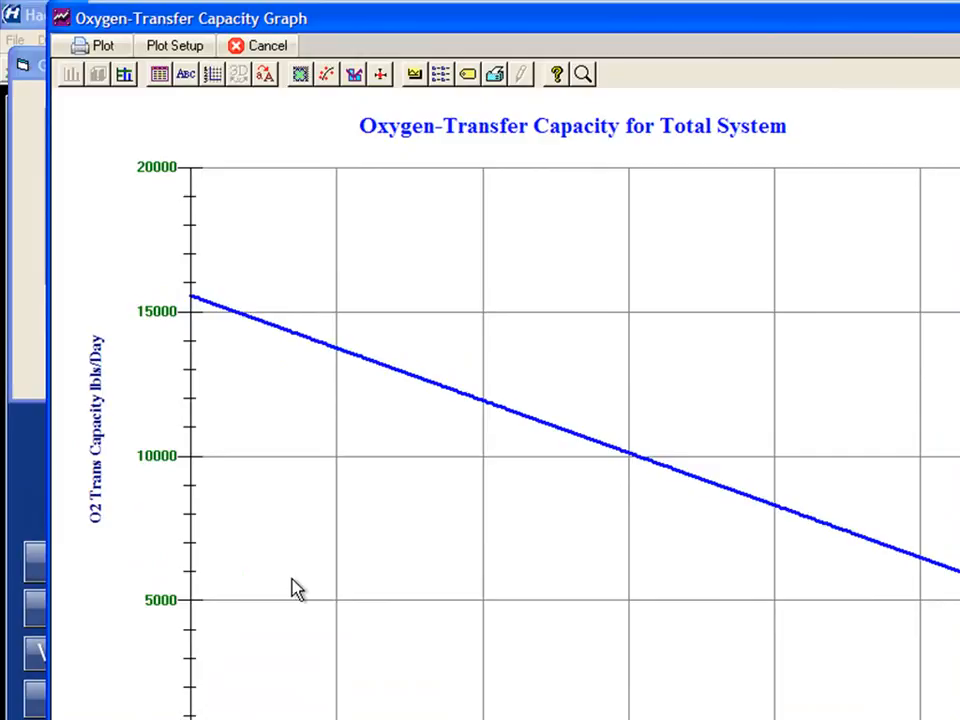
pyautogui.click(278, 45)
pyautogui.click(429, 379)
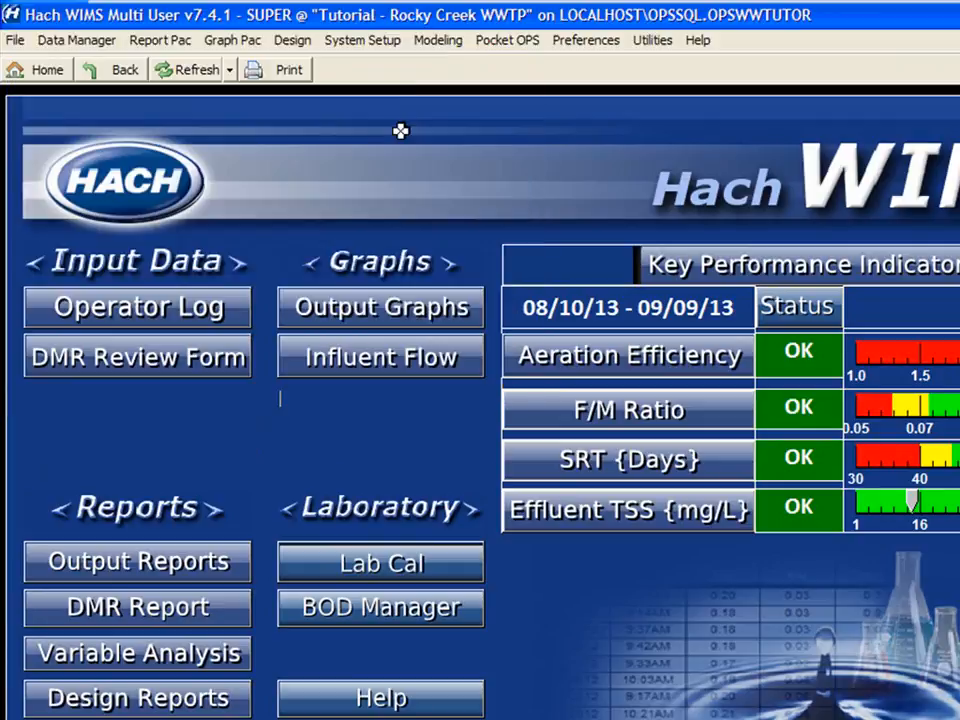
# Open the oxygen-utilization coefficients analysis and set its date range from 8/1/2013 to 8/31/2013.
pyautogui.click(438, 42)
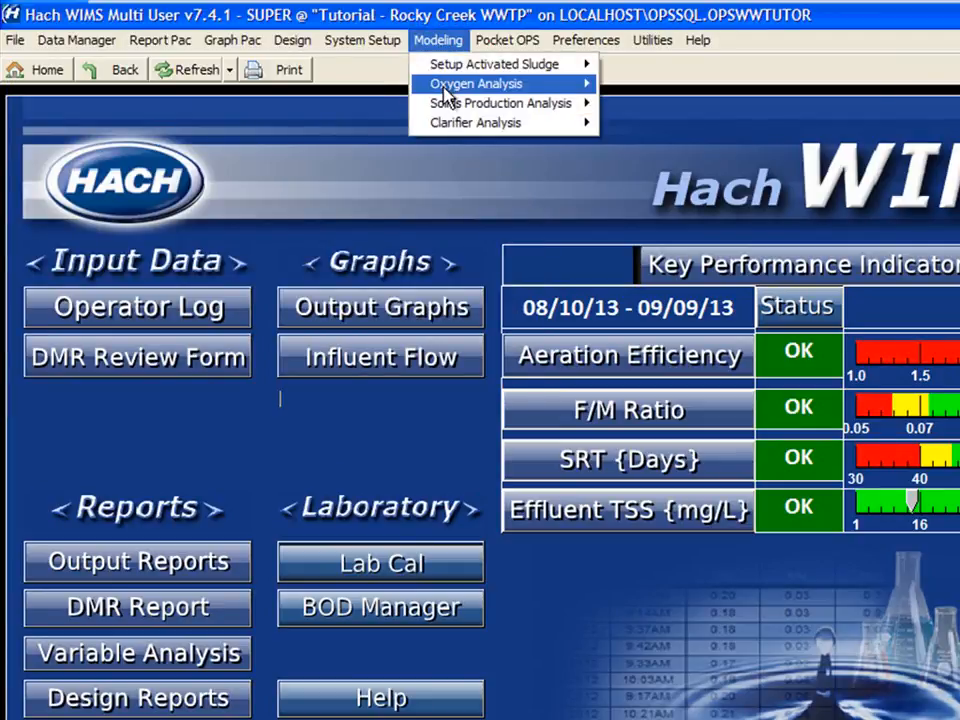
pyautogui.moveTo(520, 86)
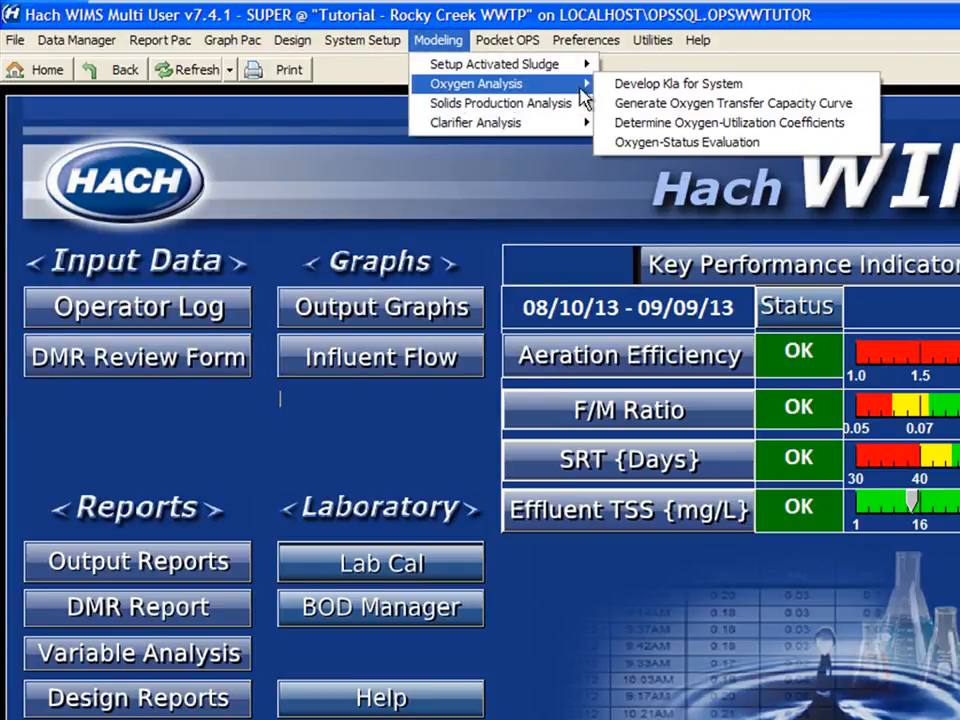
pyautogui.click(685, 123)
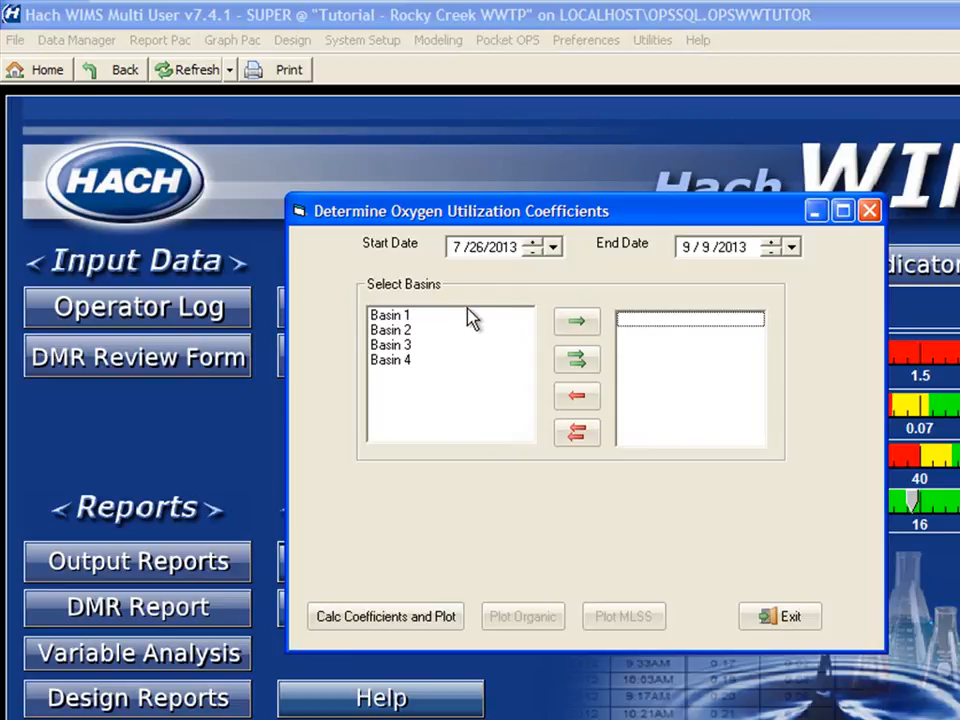
pyautogui.click(457, 248)
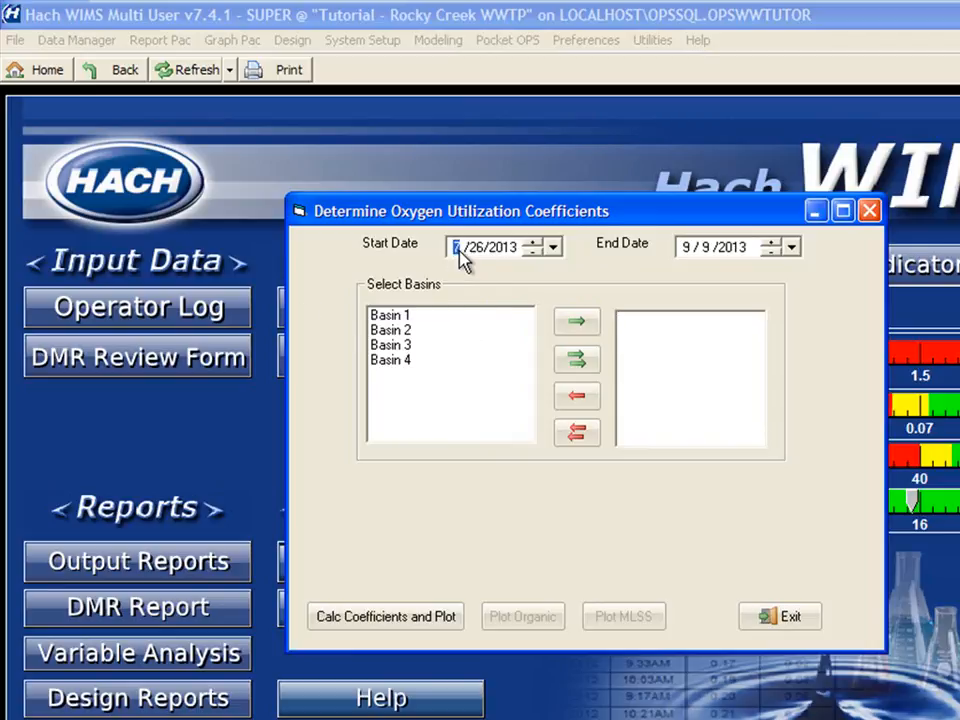
pyautogui.write('8 /01')
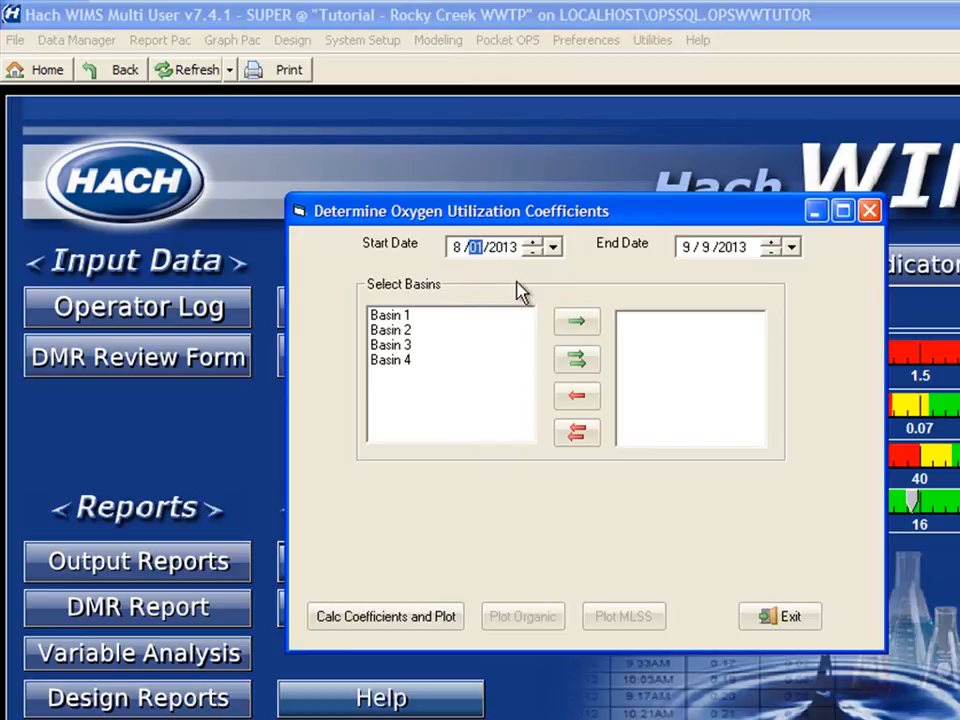
pyautogui.click(688, 248)
pyautogui.write('08')
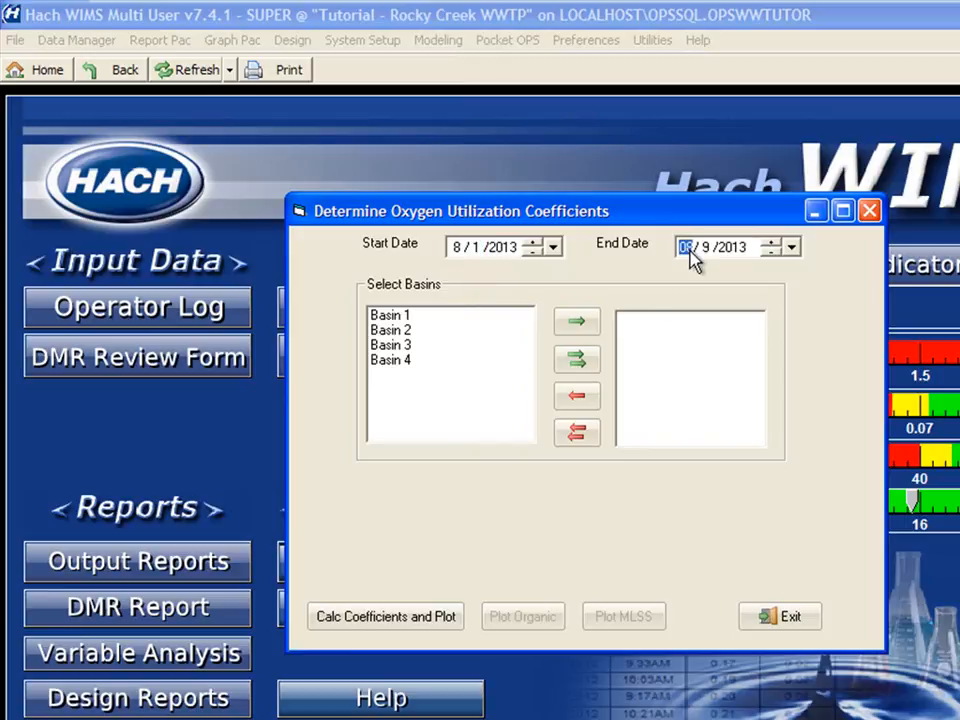
pyautogui.press('Right')
pyautogui.write('31')
# Include all four basins, calculate the oxygen utilization coefficients and display their plot.
pyautogui.click(578, 366)
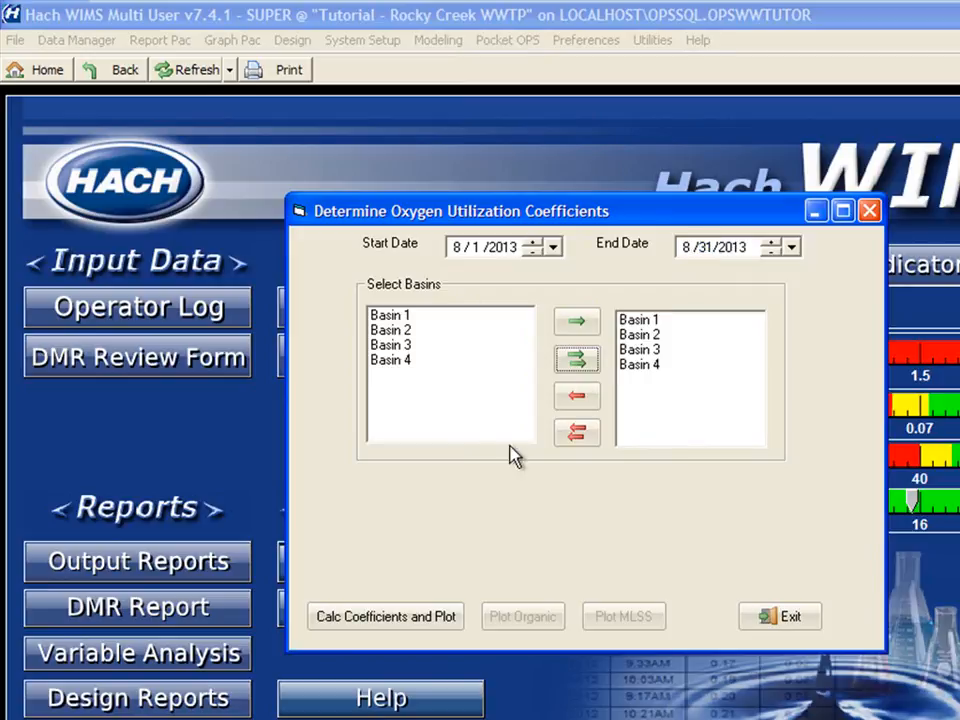
pyautogui.click(378, 620)
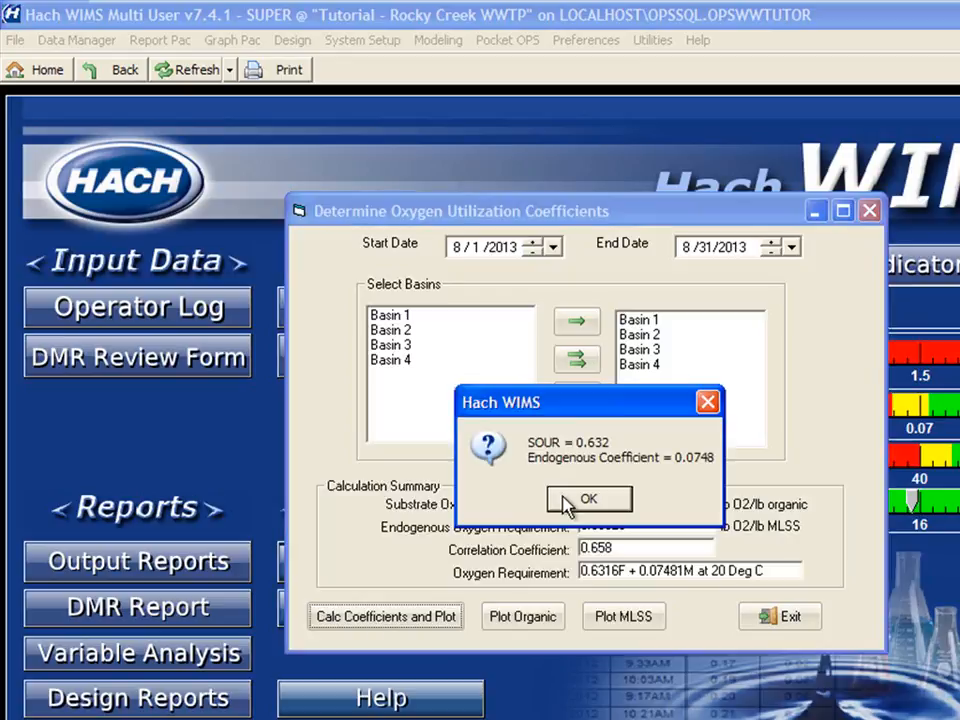
pyautogui.click(586, 500)
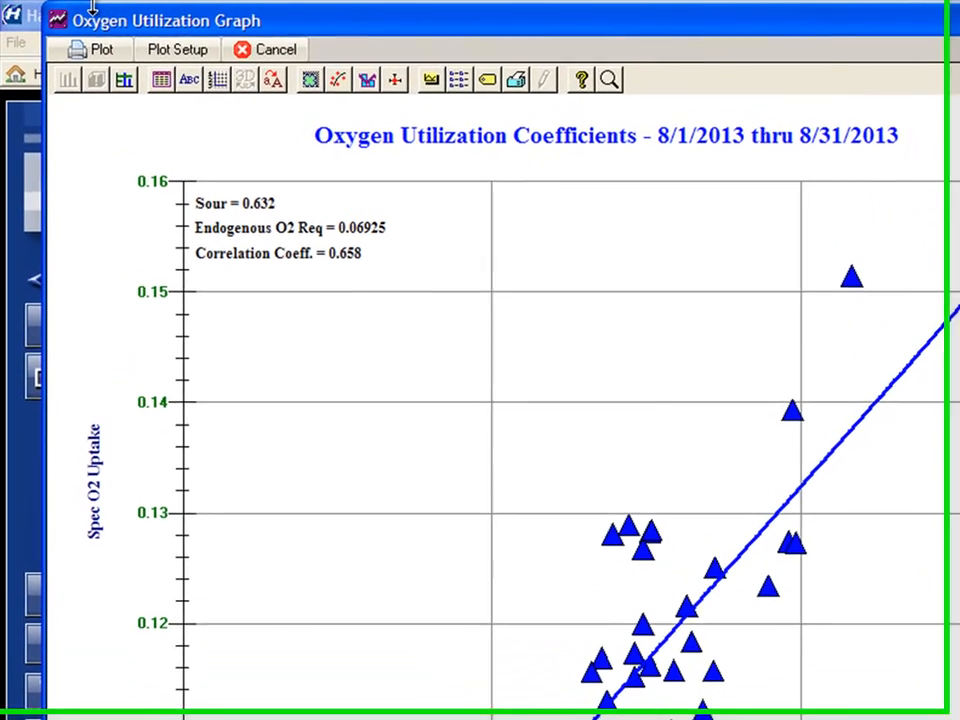
# Reposition the oxygen utilization graph window and close it to return to the calculation summary.
pyautogui.moveTo(85, 18); pyautogui.dragTo(115, 116)
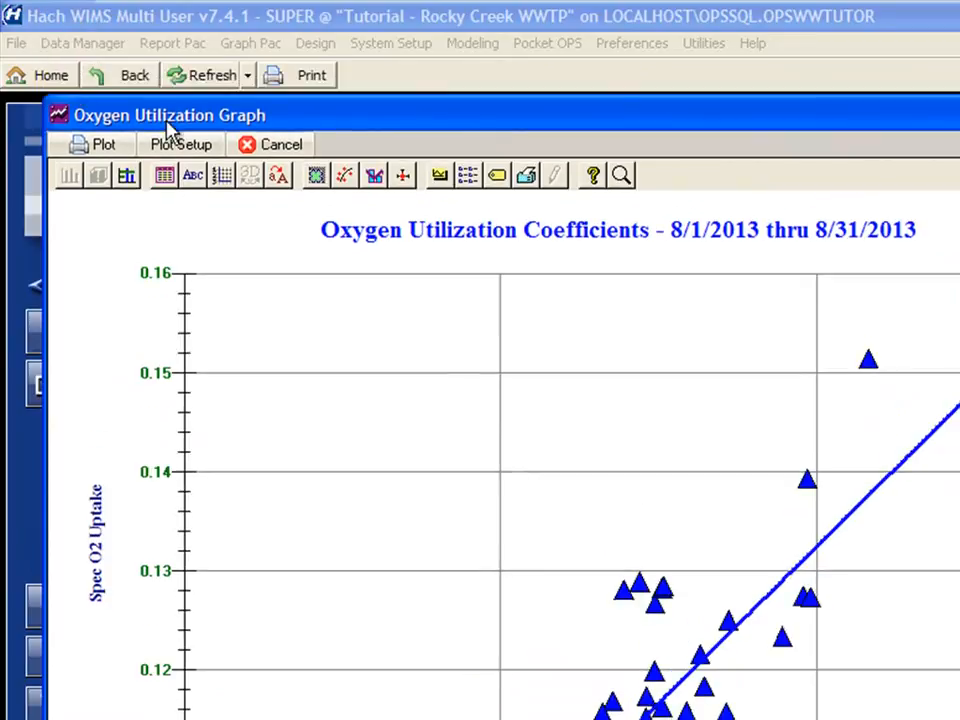
pyautogui.moveTo(284, 126); pyautogui.dragTo(296, 47)
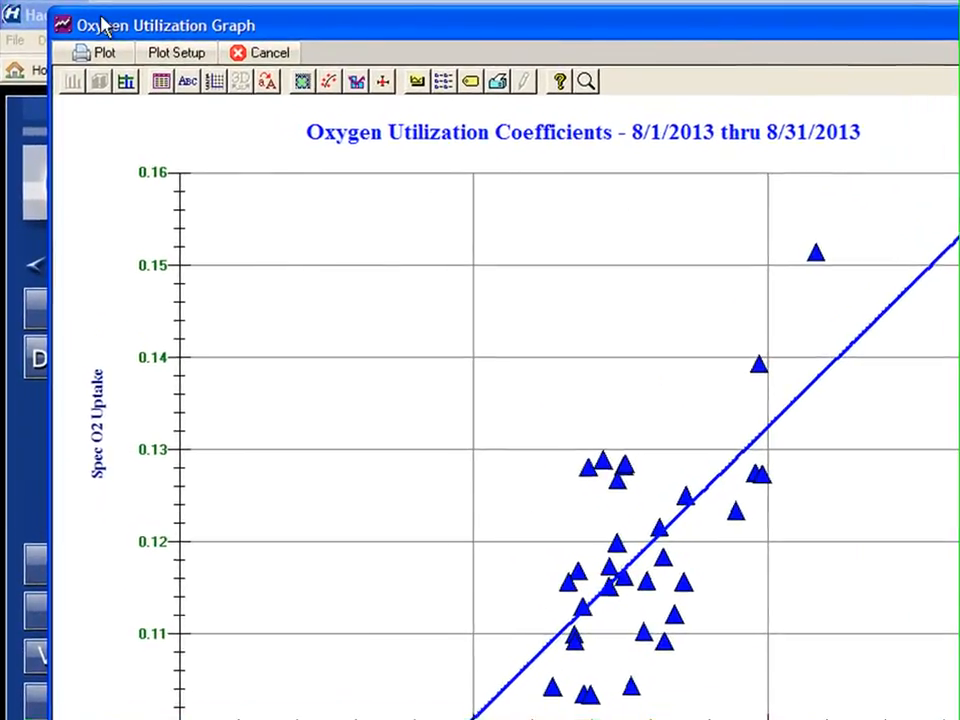
pyautogui.click(286, 56)
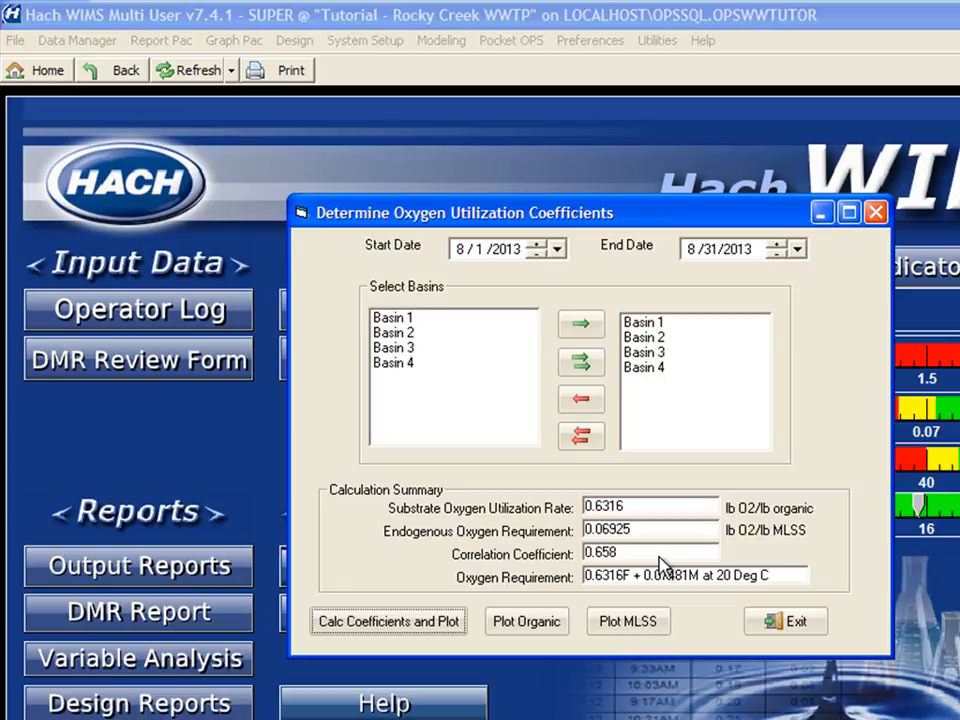
# Plot the oxygen requirement against organic load with a maximum organic loading of 20000 lb/day, and close the graph.
pyautogui.click(537, 628)
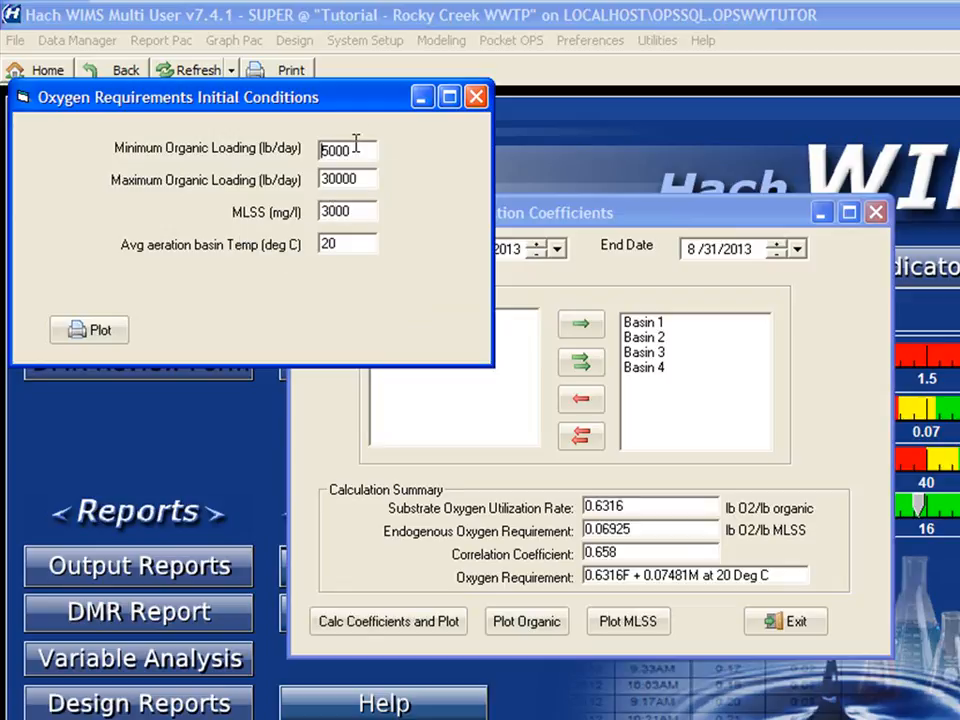
pyautogui.press('Tab')
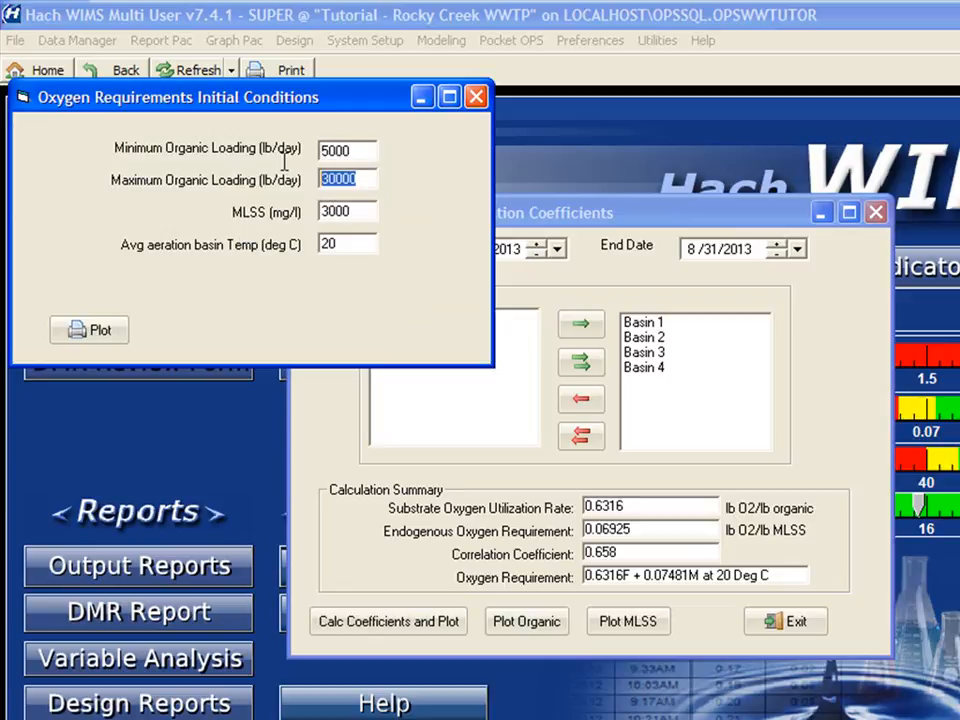
pyautogui.write('2000')
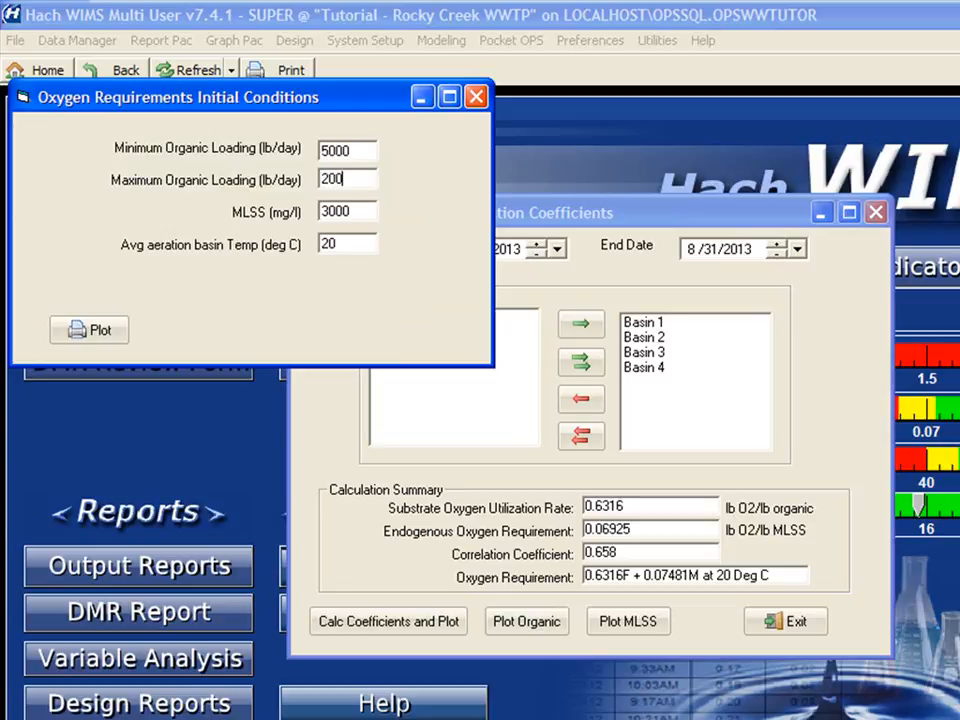
pyautogui.write('0')
pyautogui.click(100, 330)
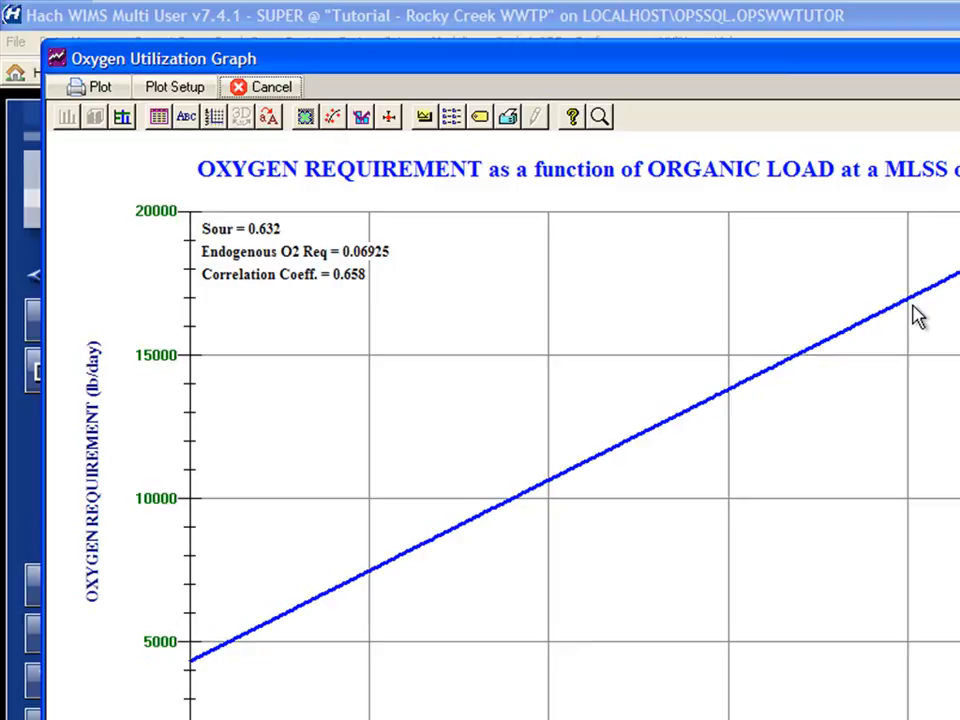
pyautogui.click(287, 89)
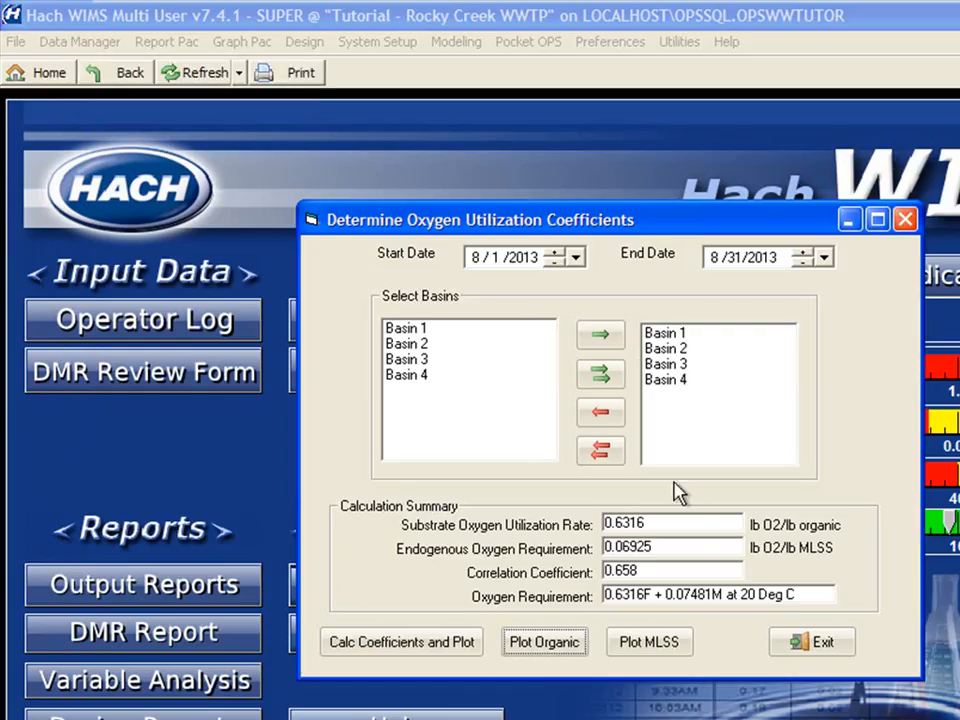
# Plot the oxygen requirement against organic load again at an MLSS of 2000 mg/l, and close the graph.
pyautogui.click(544, 641)
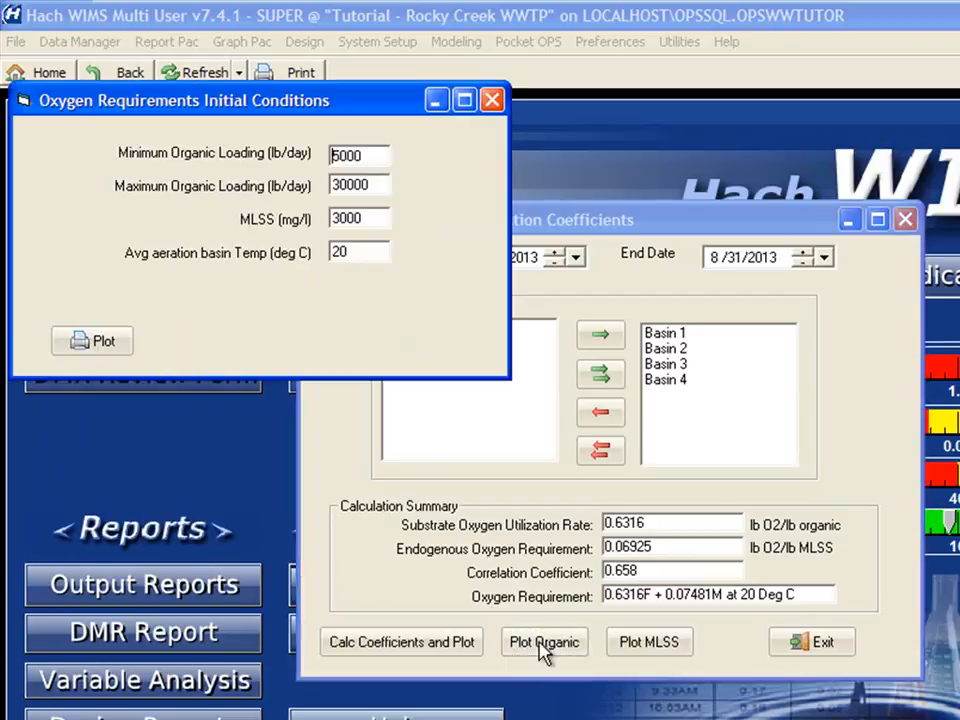
pyautogui.doubleClick(360, 218)
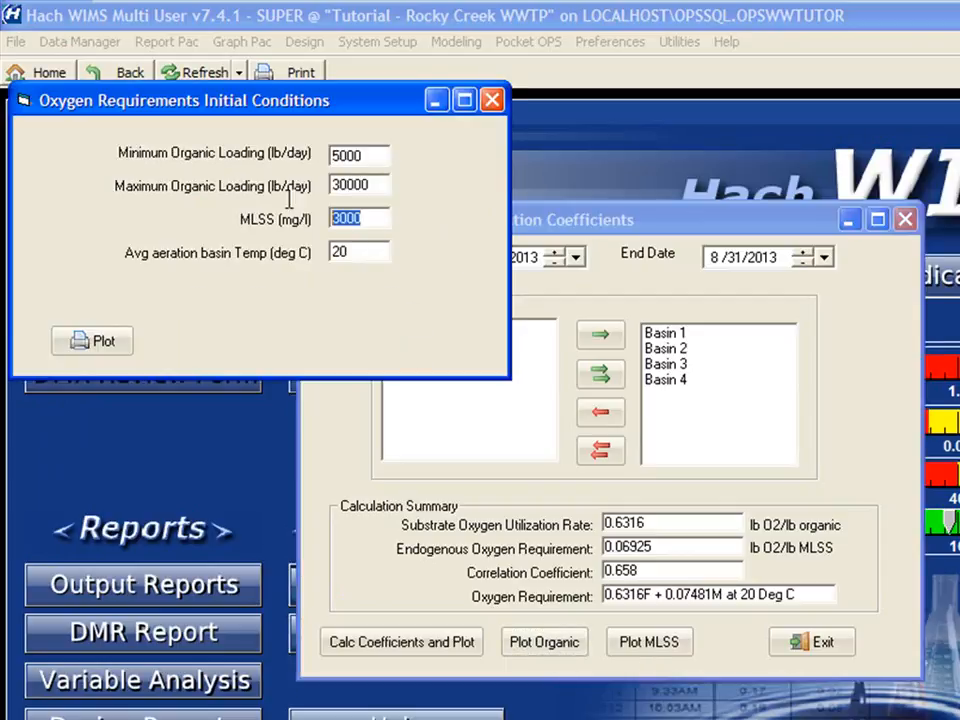
pyautogui.write('2000')
pyautogui.click(100, 343)
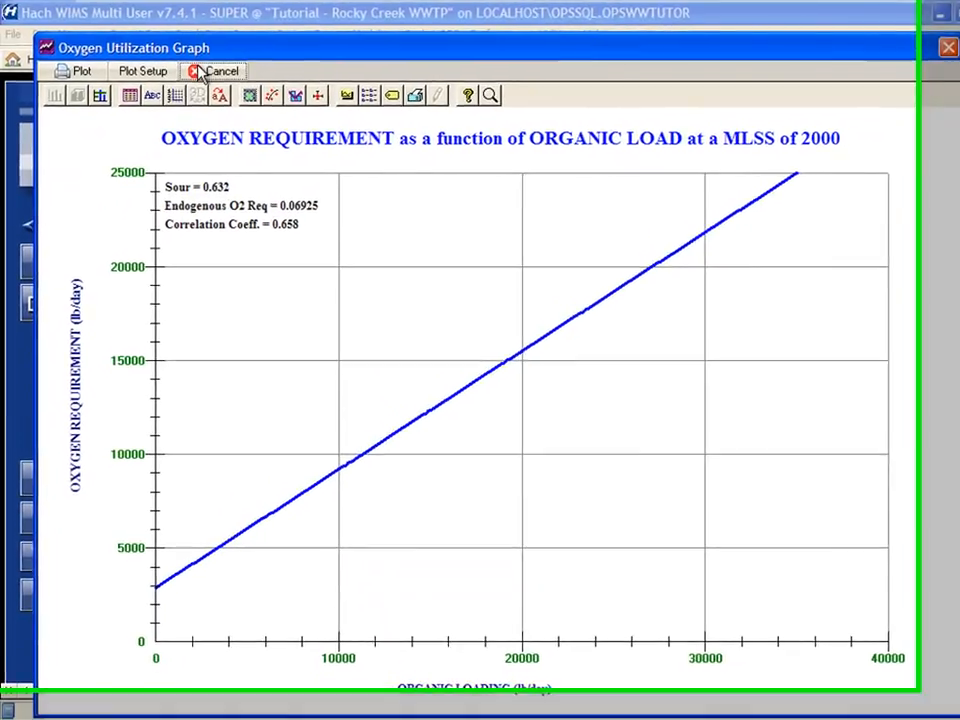
pyautogui.click(205, 68)
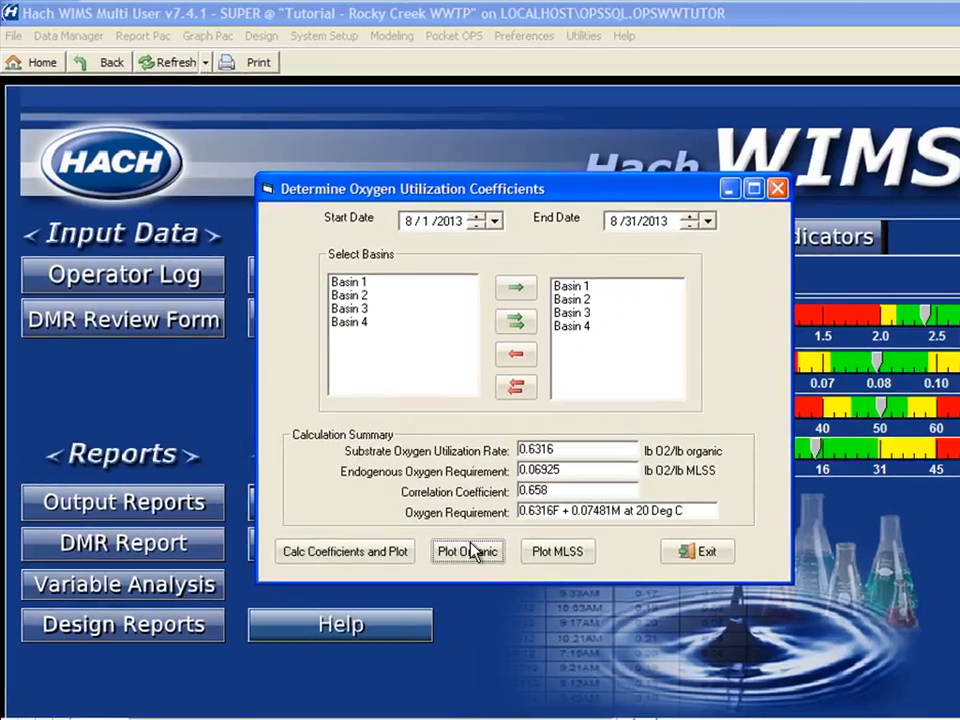
# Plot the oxygen requirement as a function of MLSS from 1500 to 3500 mg/l at an organic loading of 10000 lb/day.
pyautogui.click(457, 563)
pyautogui.click(555, 556)
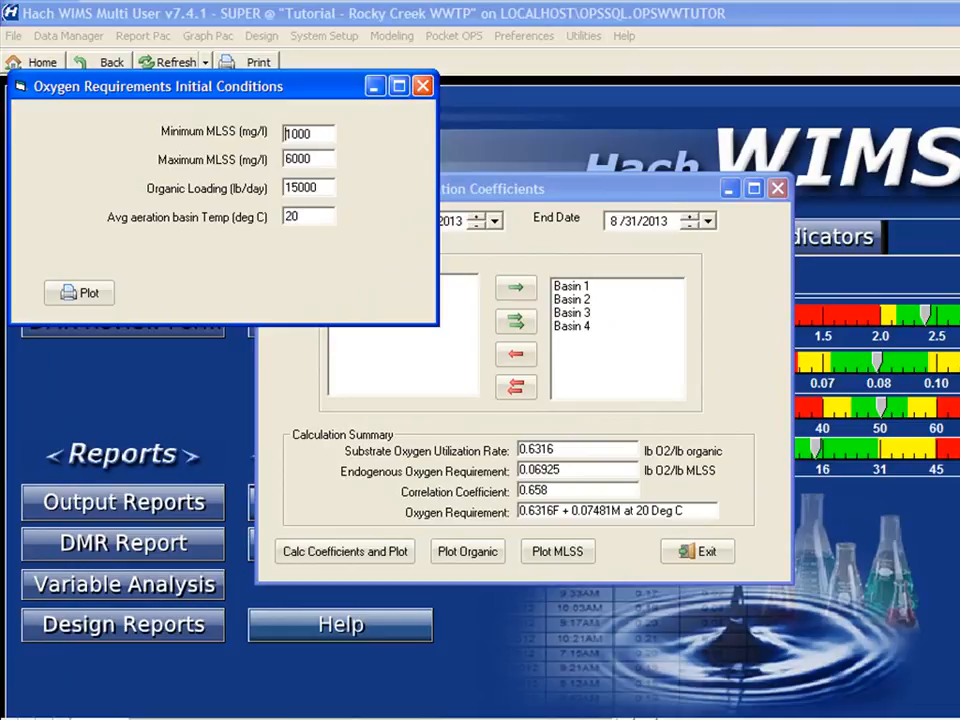
pyautogui.moveTo(321, 135); pyautogui.dragTo(268, 119)
pyautogui.write('1500')
pyautogui.moveTo(321, 158); pyautogui.dragTo(245, 153)
pyautogui.write('3500')
pyautogui.press('Tab')
pyautogui.write('10000')
pyautogui.click(80, 294)
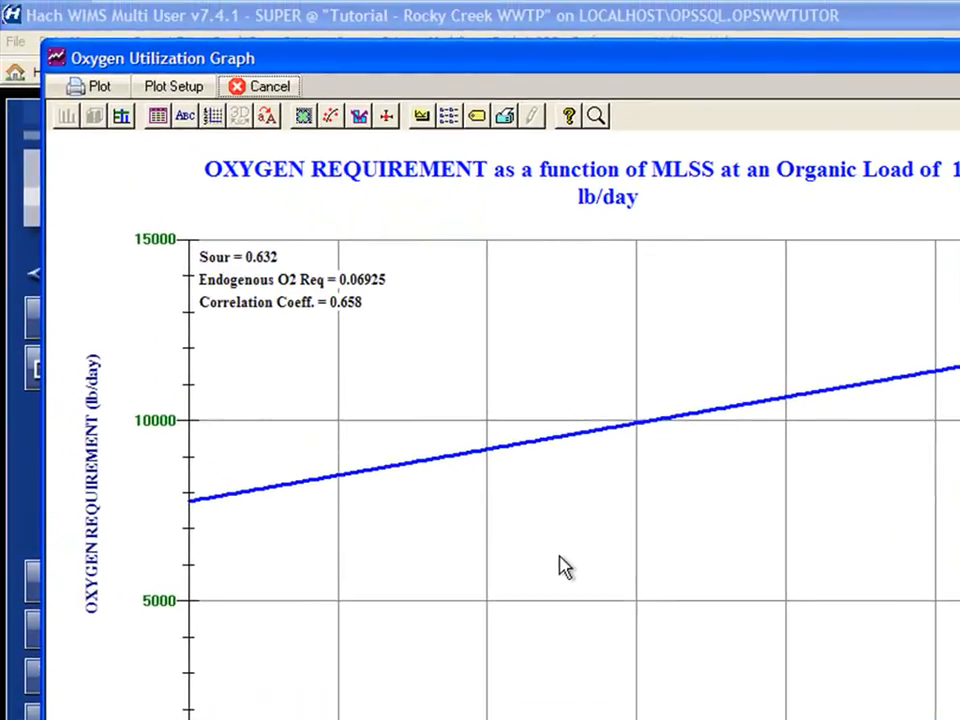
# Exit the MLSS graph and the utilization coefficients analysis, and open the Oxygen-Status Evaluation.
pyautogui.click(268, 87)
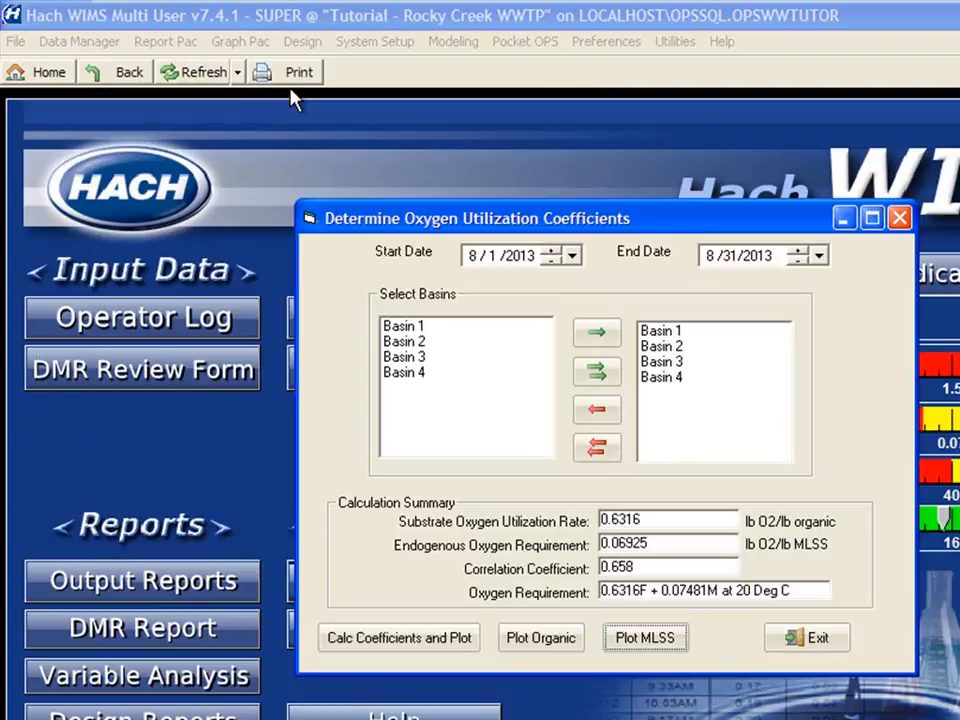
pyautogui.click(816, 640)
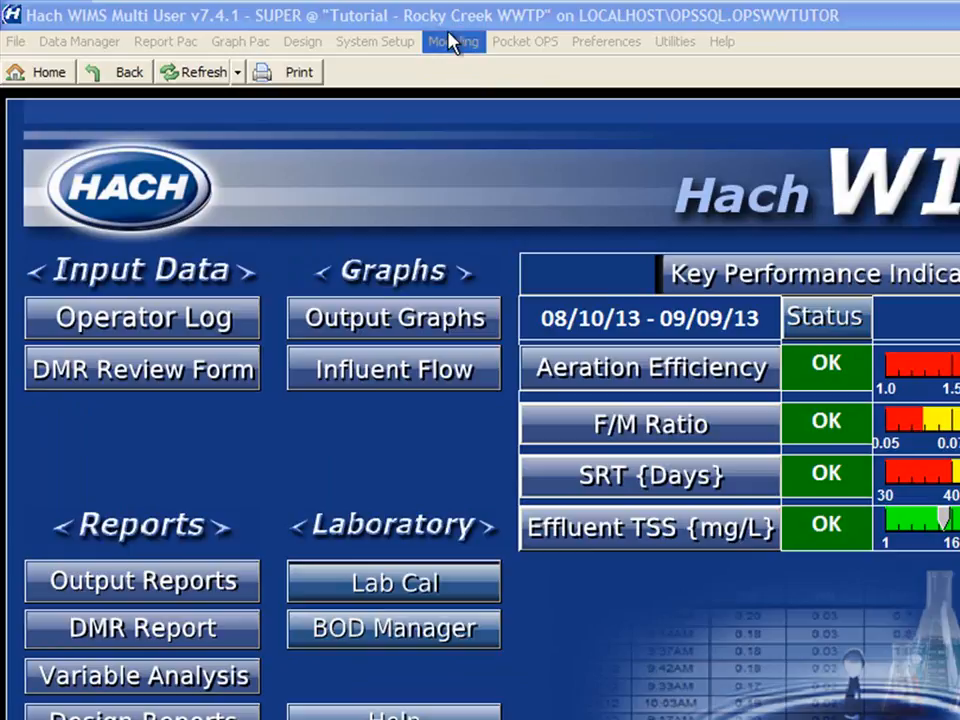
pyautogui.click(452, 41)
pyautogui.moveTo(478, 90)
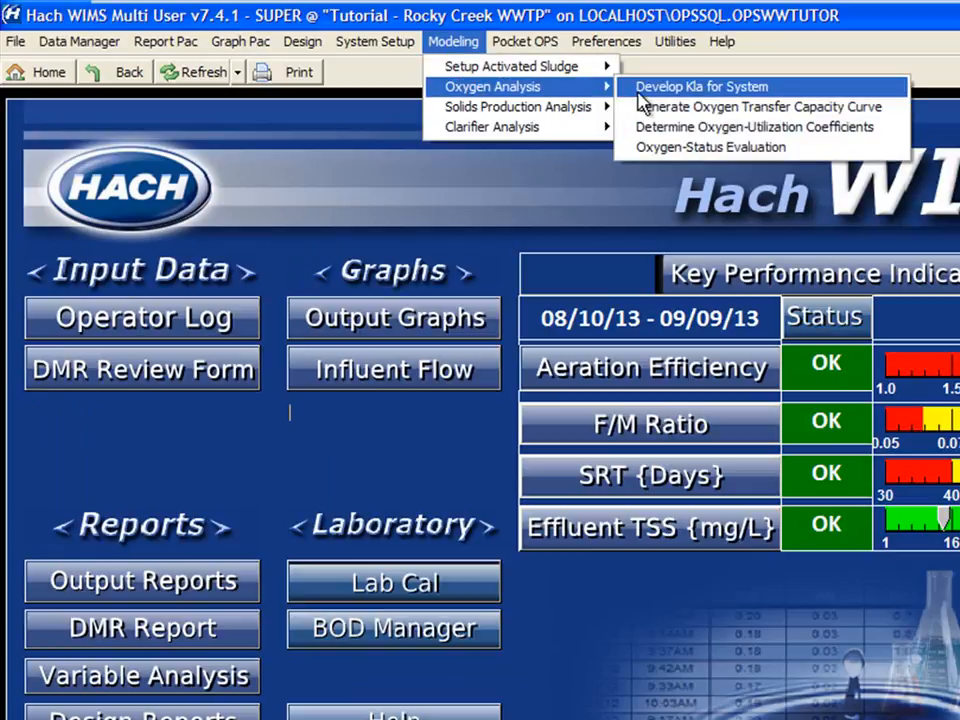
pyautogui.click(677, 150)
pyautogui.moveTo(500, 430); pyautogui.dragTo(544, 186)
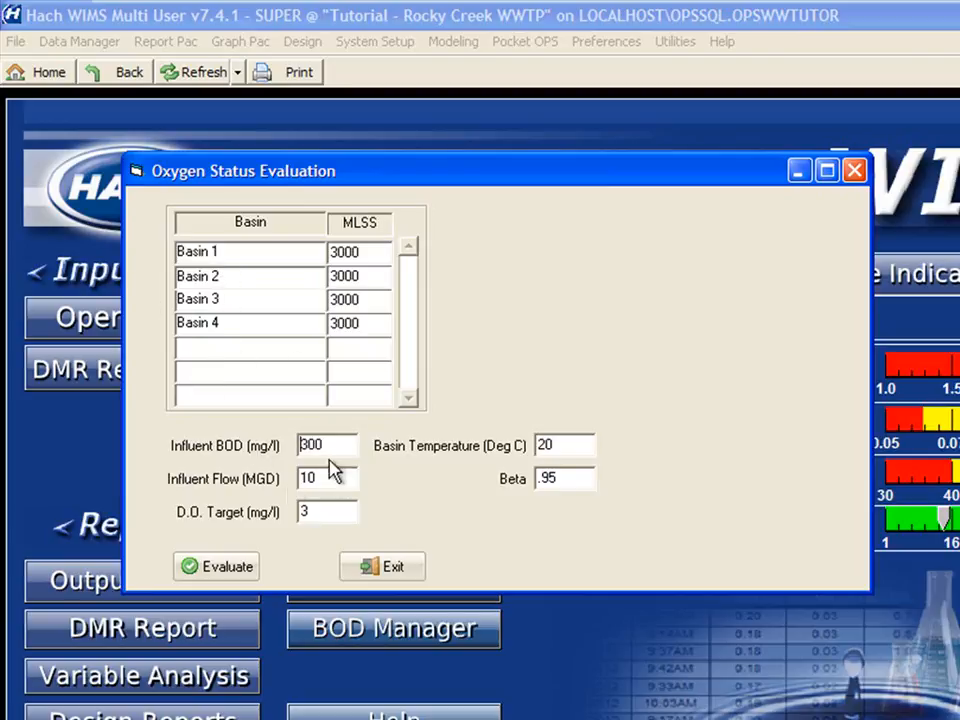
# Set the influent flow to 5 MGD and evaluate the oxygen status of the basins.
pyautogui.click(342, 485)
pyautogui.write('5')
pyautogui.click(321, 513)
pyautogui.click(222, 567)
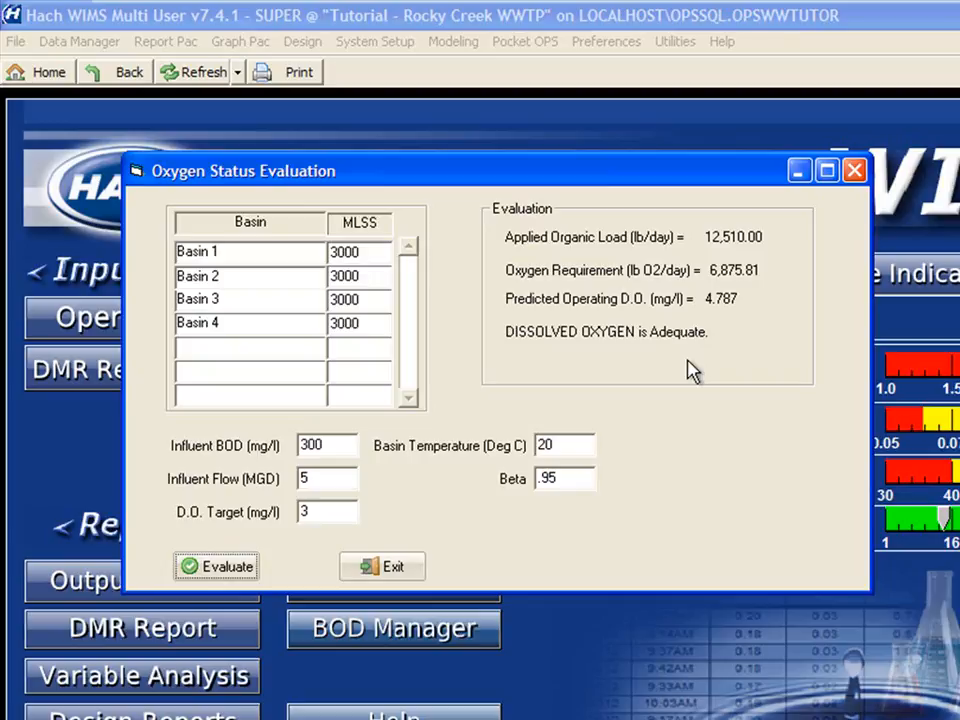
# Re-evaluate the oxygen status with an influent flow of 8 MGD and an influent BOD of 400 mg/l, and exit the evaluation.
pyautogui.doubleClick(308, 479)
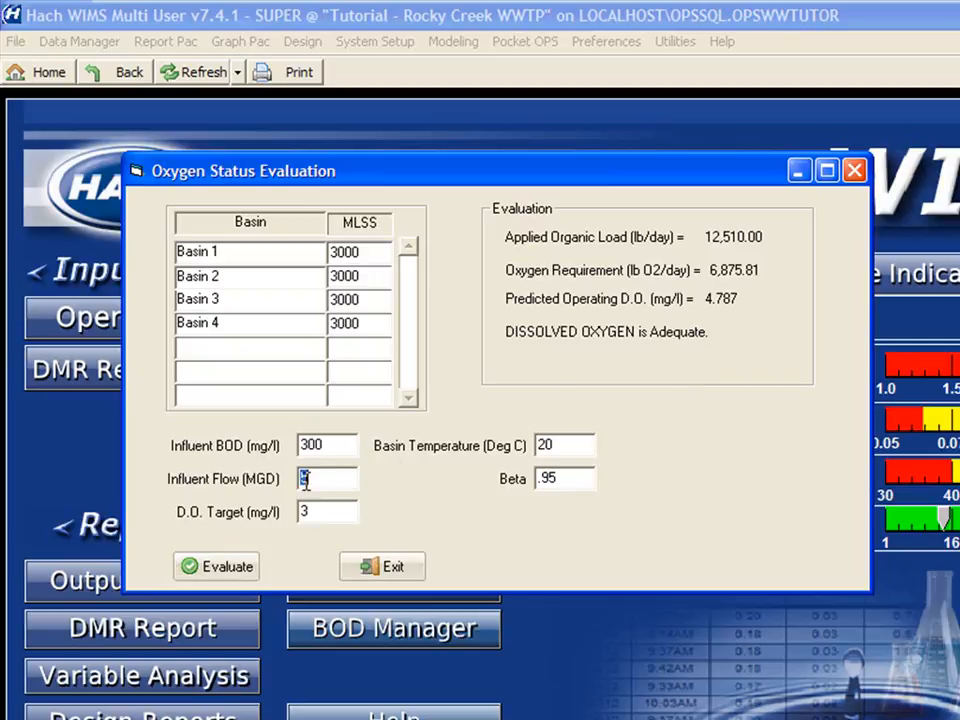
pyautogui.write('8')
pyautogui.doubleClick(323, 446)
pyautogui.write('400')
pyautogui.click(213, 568)
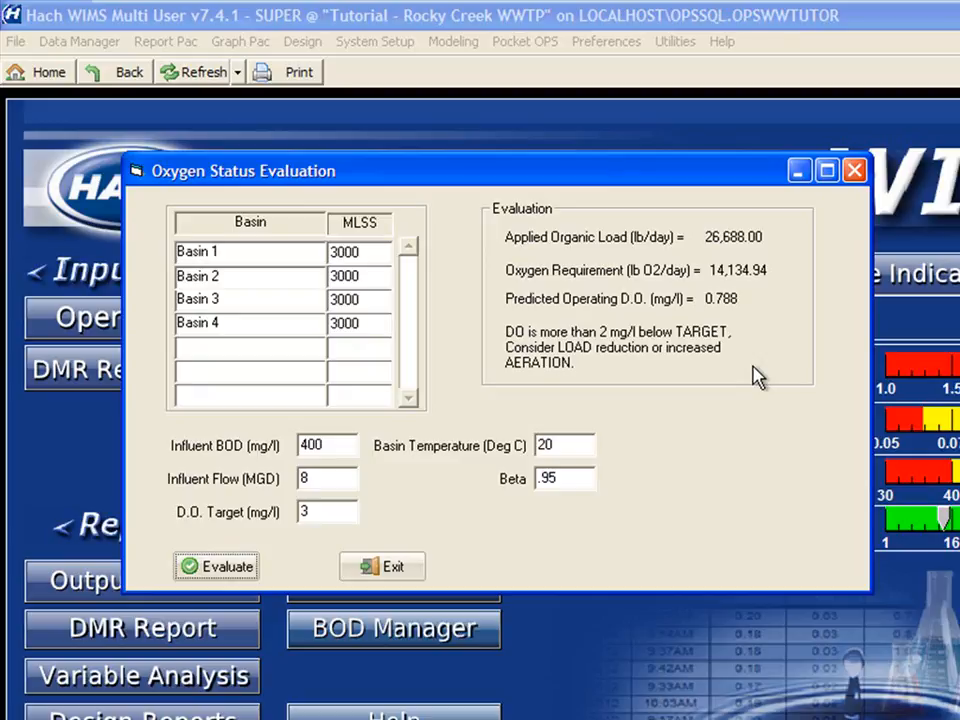
pyautogui.click(376, 568)
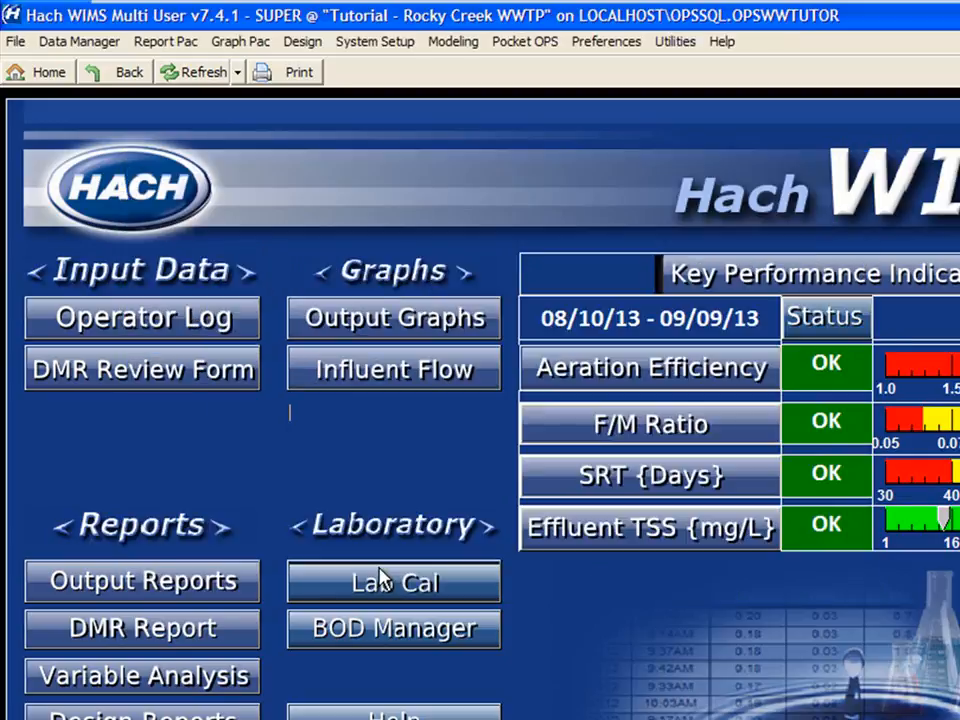
# Display the list of oxygen analysis functions available for modeling.
pyautogui.click(465, 43)
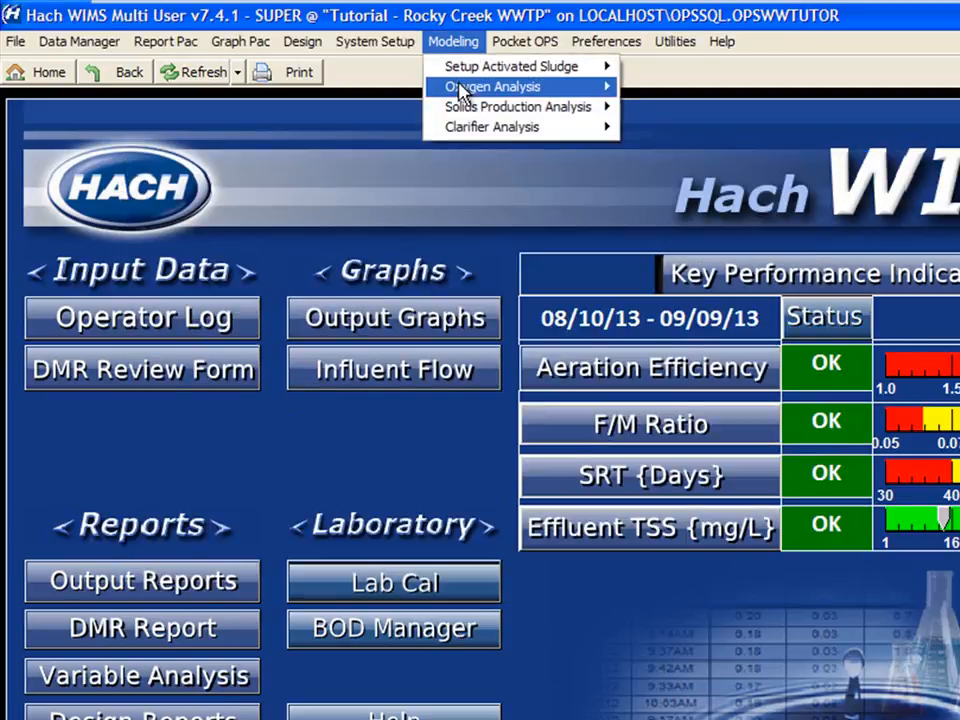
pyautogui.moveTo(465, 95)
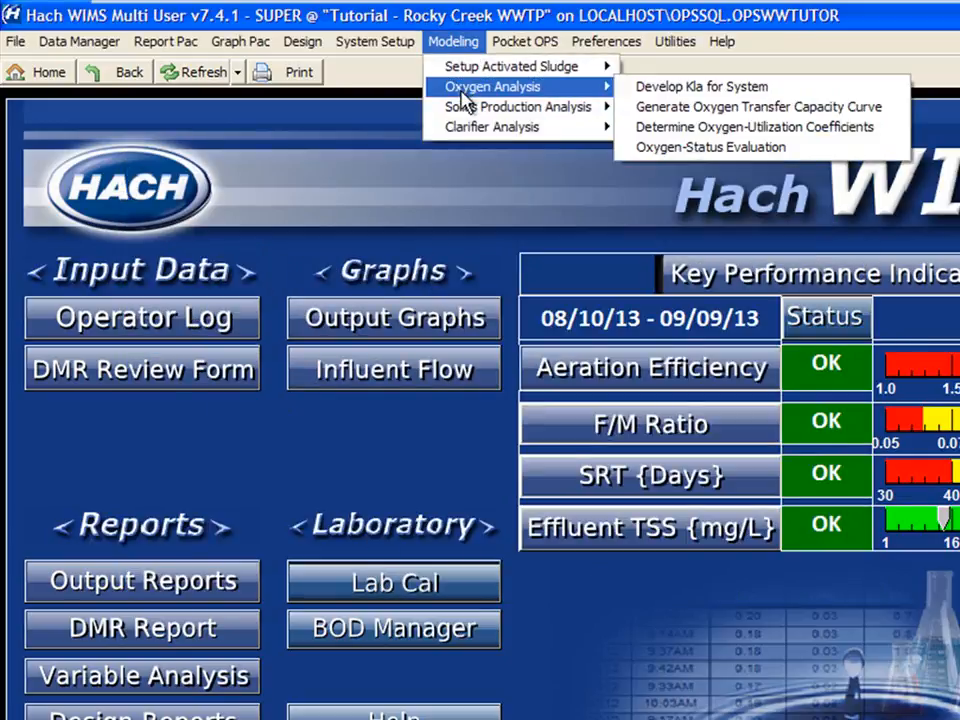